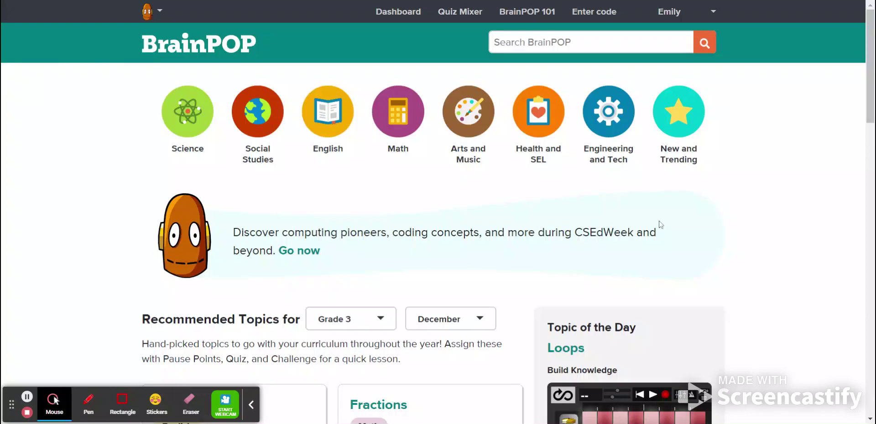
Step: Show the homepage's recommended topics for Grade 4
{"action": "left_click_drag", "start_coordinate": [661, 223], "coordinate": [815, 161]}
{"action": "left_click", "coordinate": [814, 160]}
{"action": "scroll", "coordinate": [690, 66], "scroll_direction": "down", "scroll_amount": 1}
{"action": "scroll", "coordinate": [690, 66], "scroll_direction": "down", "scroll_amount": 3}
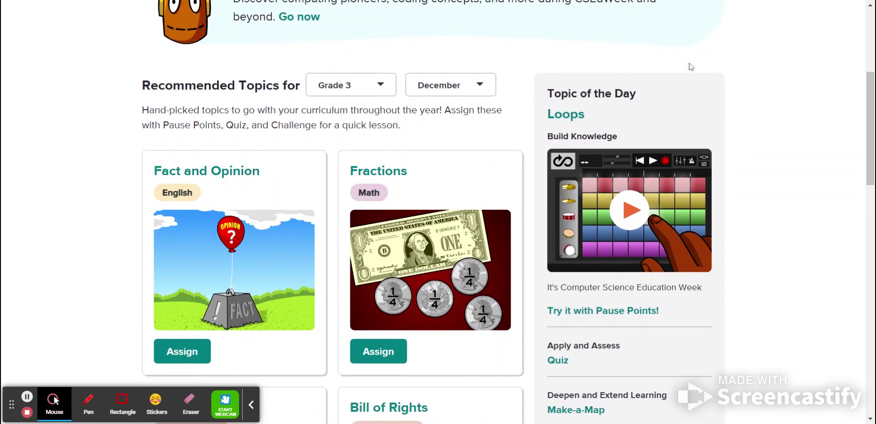
{"action": "left_click", "coordinate": [379, 87]}
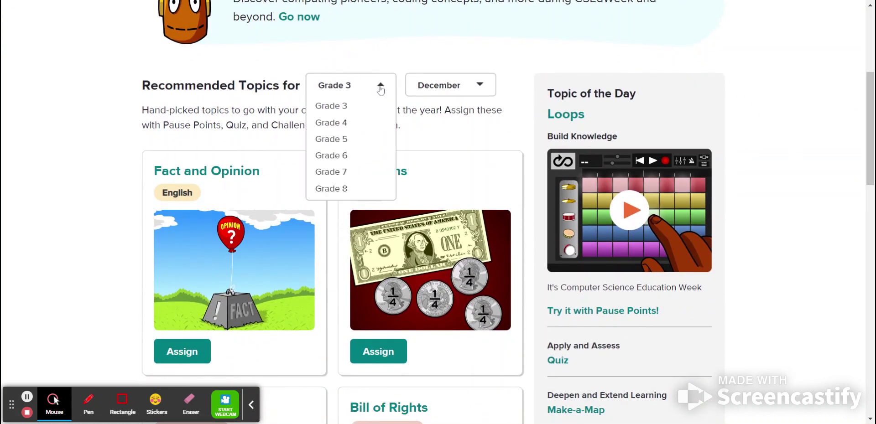
{"action": "left_click", "coordinate": [353, 122]}
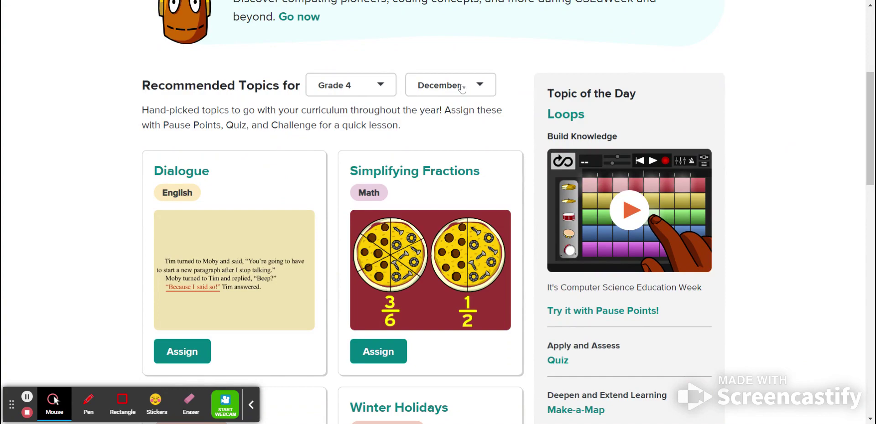
Step: Browse the Grade 4 recommended topics for December and the additional BrainPOP sites listed below them
{"action": "scroll", "coordinate": [68, 246], "scroll_direction": "down", "scroll_amount": 3}
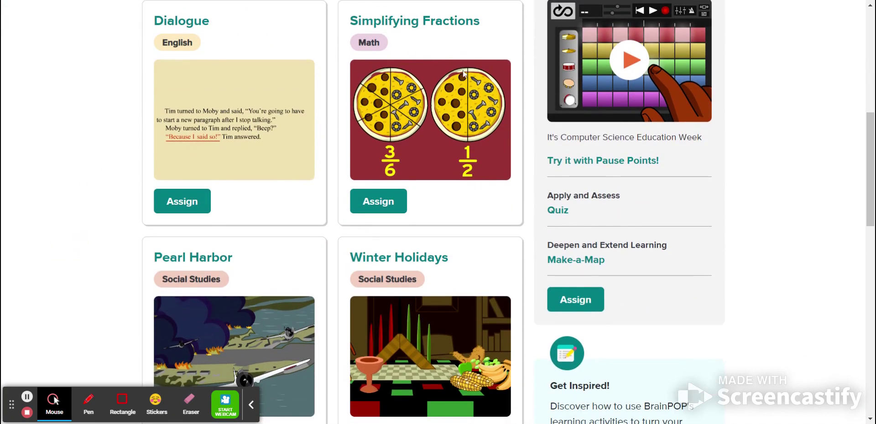
{"action": "scroll", "coordinate": [69, 287], "scroll_direction": "down", "scroll_amount": 3}
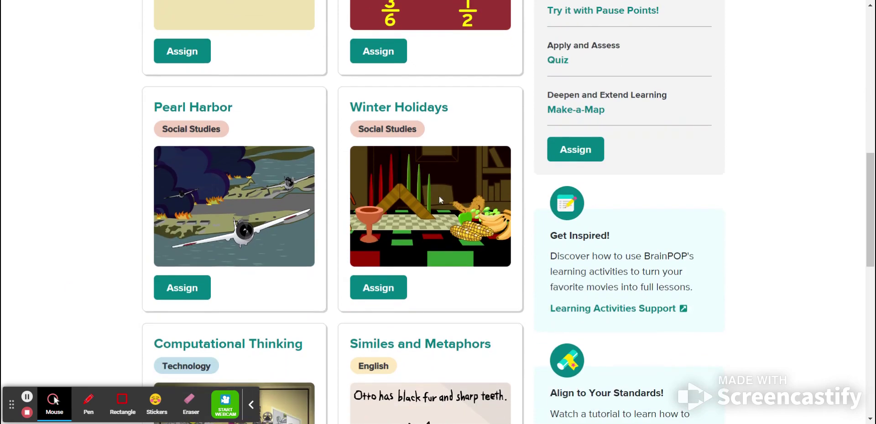
{"action": "scroll", "coordinate": [58, 200], "scroll_direction": "down", "scroll_amount": 5}
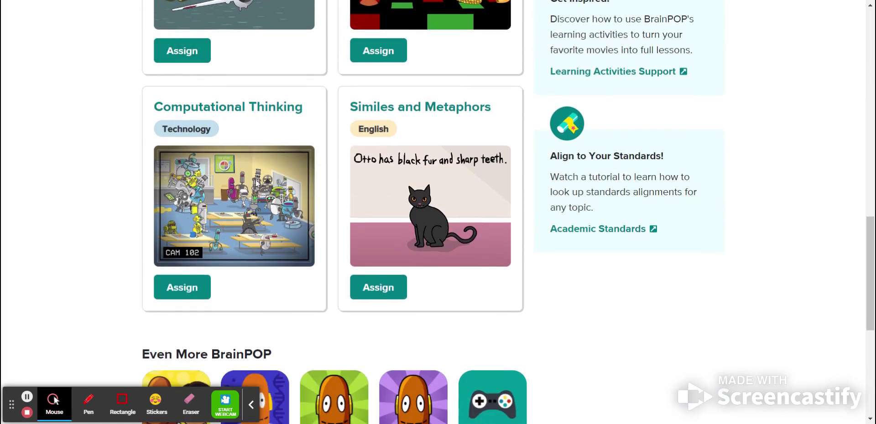
{"action": "scroll", "coordinate": [405, 182], "scroll_direction": "down", "scroll_amount": 5}
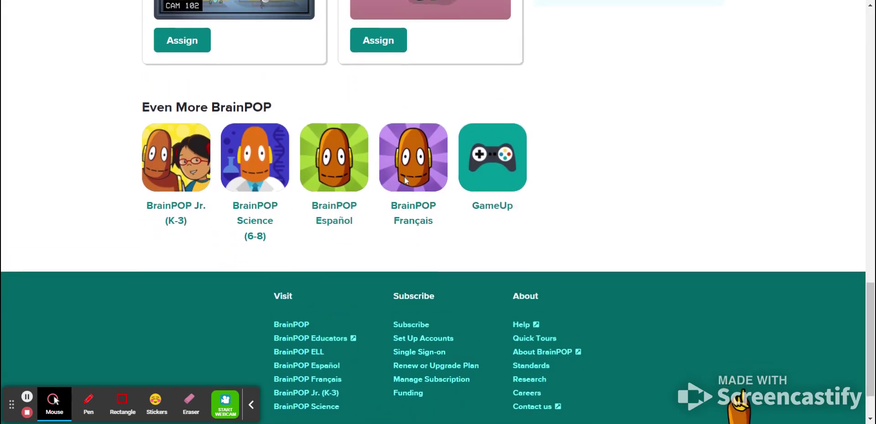
{"action": "scroll", "coordinate": [406, 181], "scroll_direction": "up", "scroll_amount": 5}
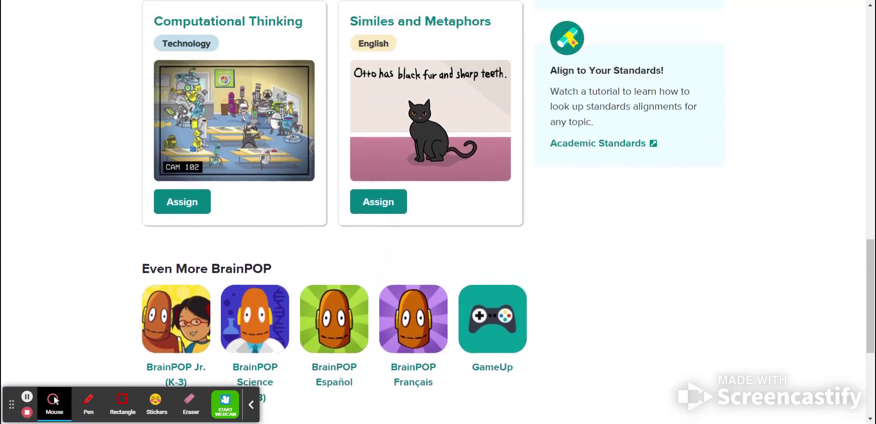
{"action": "scroll", "coordinate": [508, 212], "scroll_direction": "up", "scroll_amount": 20}
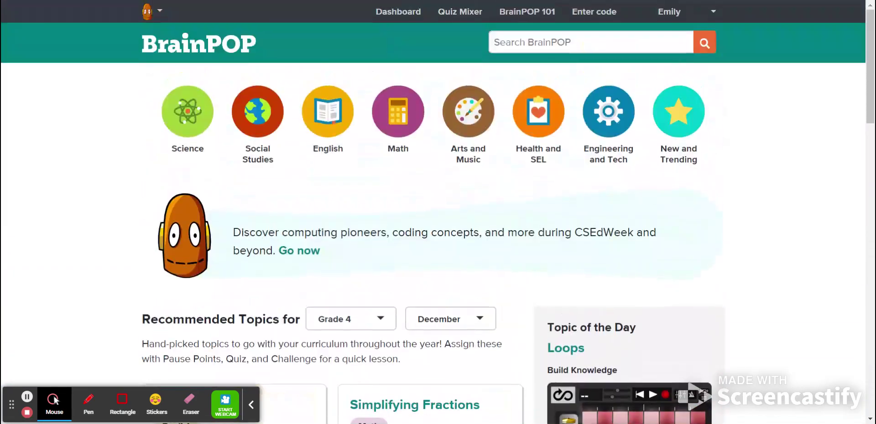
Step: Review the BrainPOP 101 course outline, visit the Quiz Mixer page and return to the course page
{"action": "left_click", "coordinate": [545, 14]}
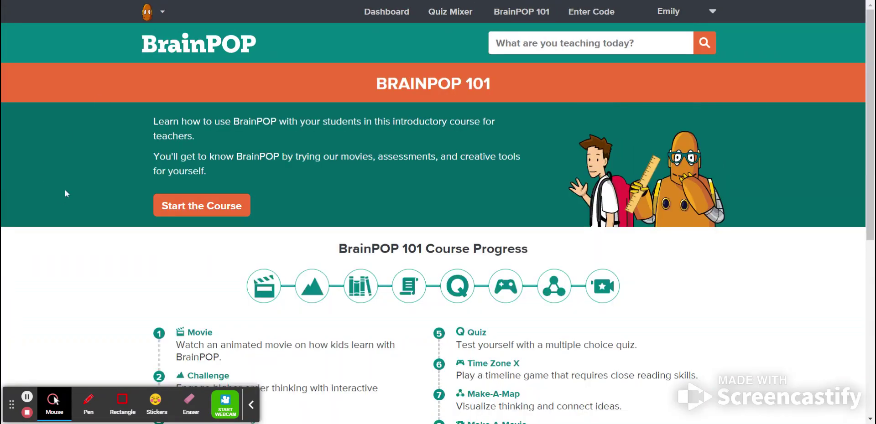
{"action": "scroll", "coordinate": [66, 189], "scroll_direction": "down", "scroll_amount": 2}
{"action": "scroll", "coordinate": [67, 191], "scroll_direction": "down", "scroll_amount": 3}
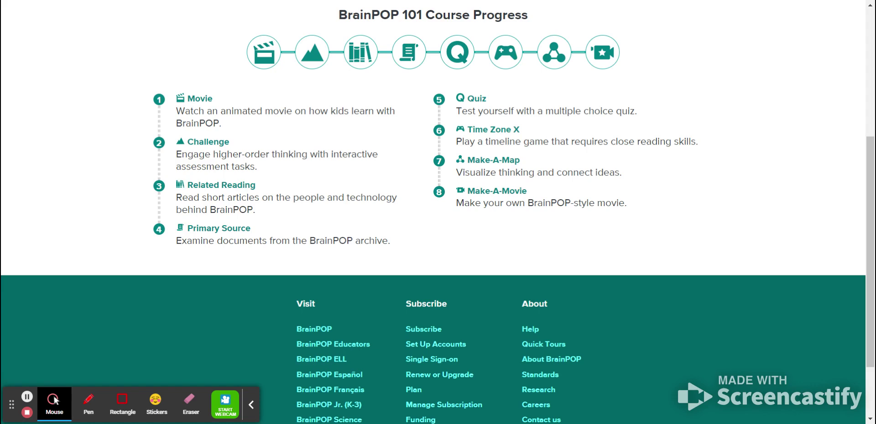
{"action": "scroll", "coordinate": [438, 212], "scroll_direction": "up", "scroll_amount": 5}
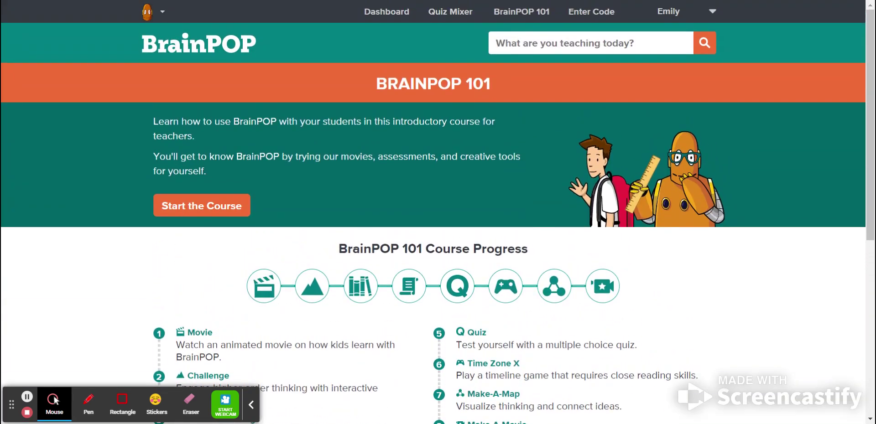
{"action": "left_click", "coordinate": [459, 15]}
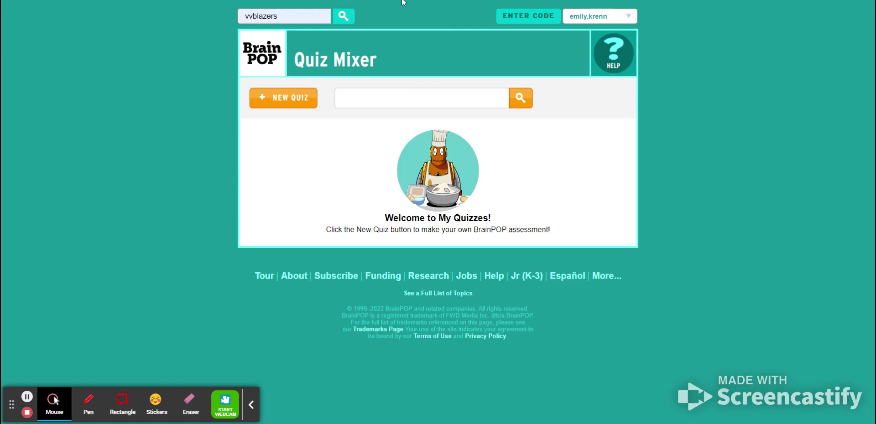
{"action": "key", "text": "alt+Left"}
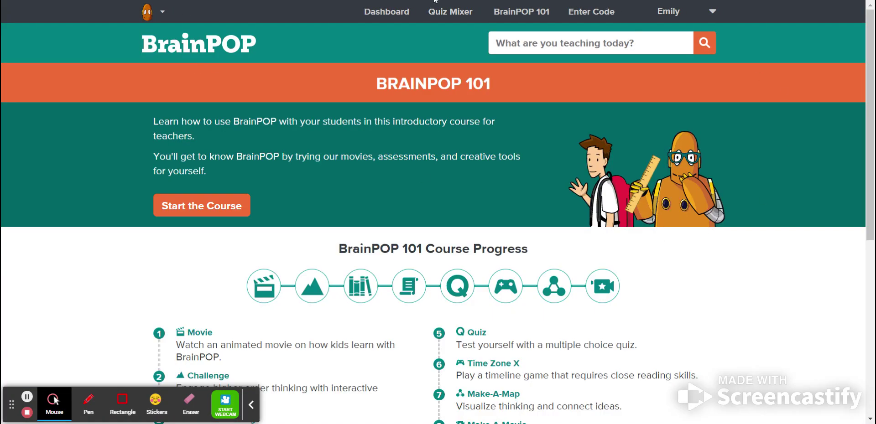
Step: Open the teacher dashboard and examine its Classes, Assignments and My Projects sections
{"action": "left_click", "coordinate": [388, 11]}
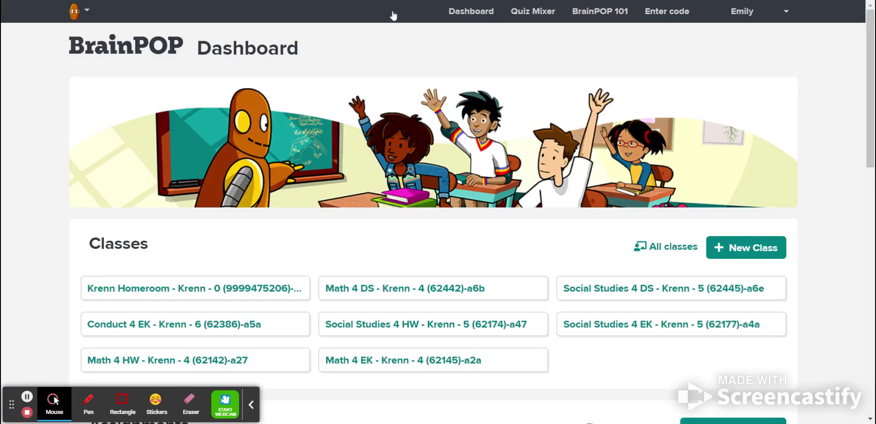
{"action": "scroll", "coordinate": [25, 214], "scroll_direction": "down", "scroll_amount": 2}
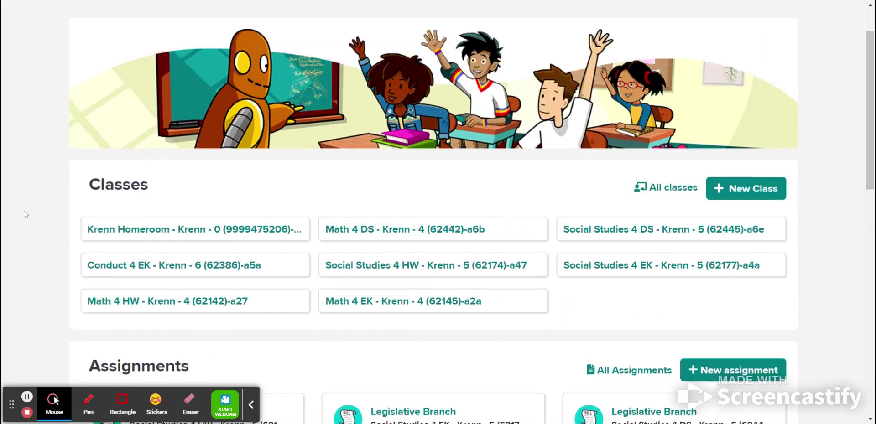
{"action": "scroll", "coordinate": [25, 214], "scroll_direction": "up", "scroll_amount": 2}
{"action": "scroll", "coordinate": [75, 200], "scroll_direction": "down", "scroll_amount": 3}
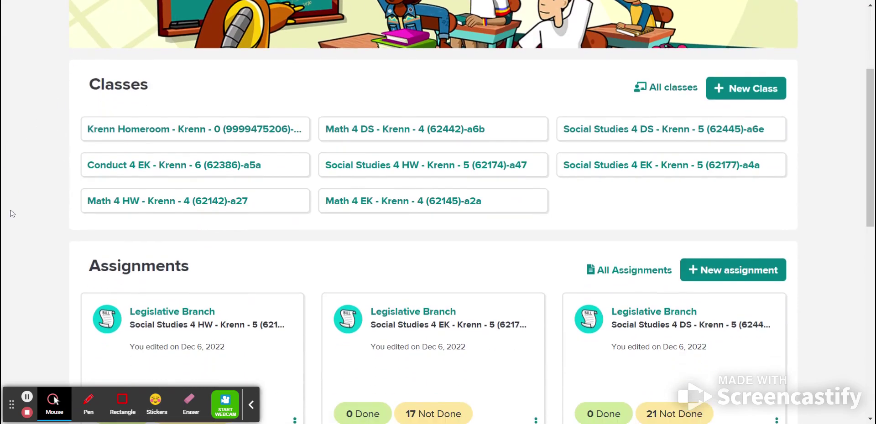
{"action": "scroll", "coordinate": [12, 214], "scroll_direction": "down", "scroll_amount": 4}
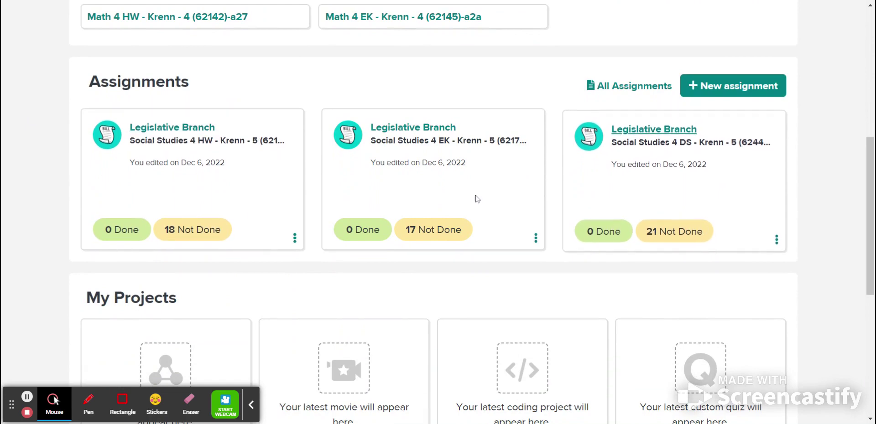
{"action": "scroll", "coordinate": [67, 221], "scroll_direction": "down", "scroll_amount": 6}
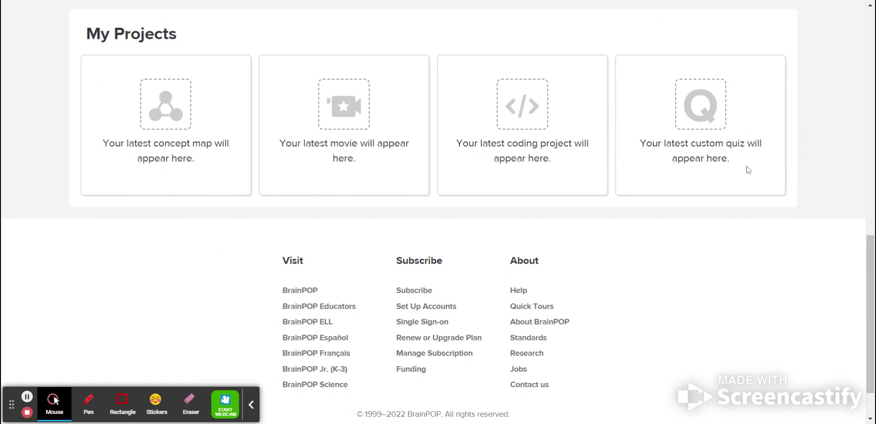
{"action": "scroll", "coordinate": [748, 170], "scroll_direction": "up", "scroll_amount": 10}
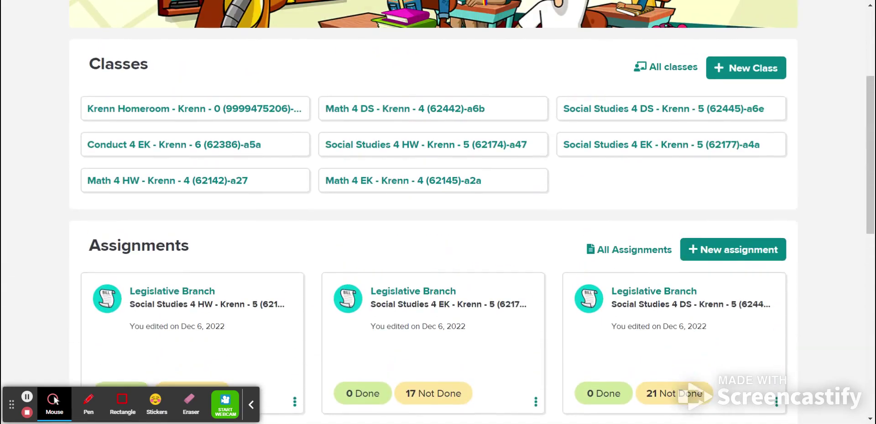
{"action": "scroll", "coordinate": [438, 212], "scroll_direction": "up", "scroll_amount": 4}
{"action": "scroll", "coordinate": [438, 212], "scroll_direction": "down", "scroll_amount": 3}
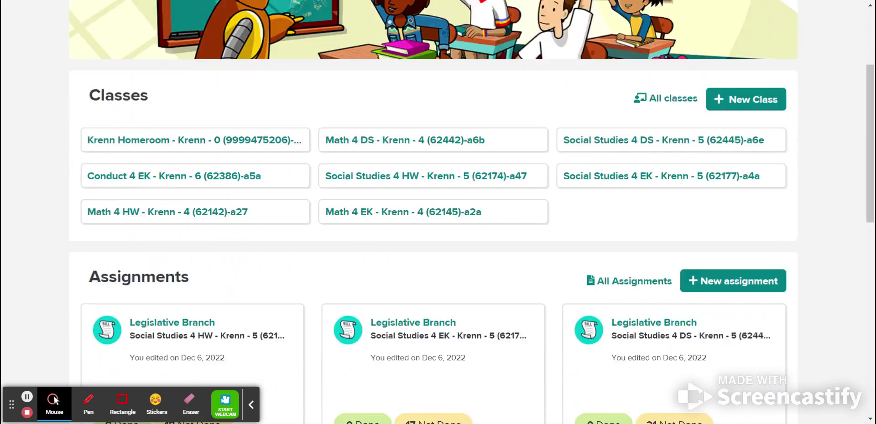
{"action": "scroll", "coordinate": [657, 146], "scroll_direction": "down", "scroll_amount": 4}
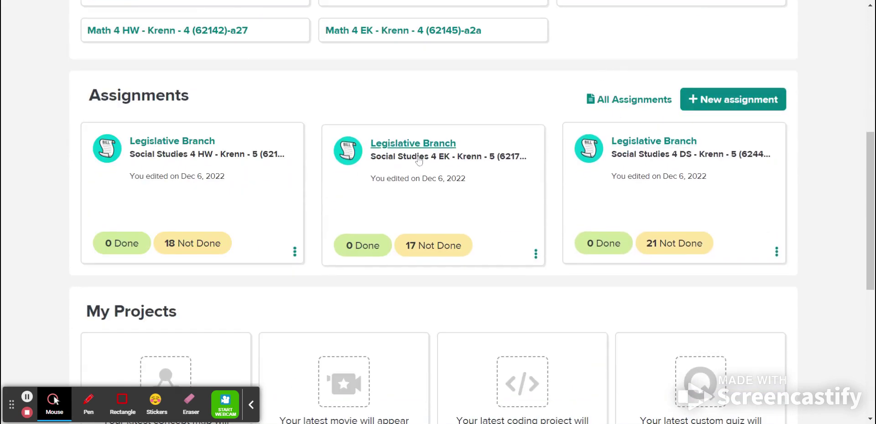
Step: Start a new assignment, search for "multipl" and add the Multi-Digit Multiplication topic
{"action": "left_click", "coordinate": [756, 102]}
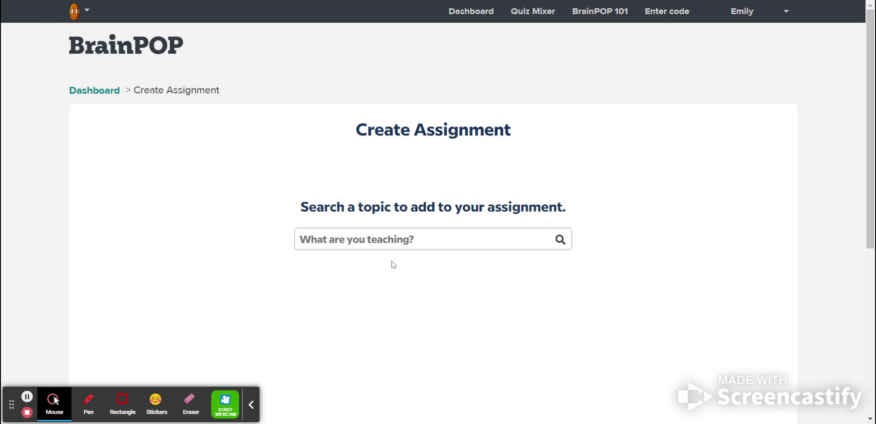
{"action": "left_click", "coordinate": [393, 239]}
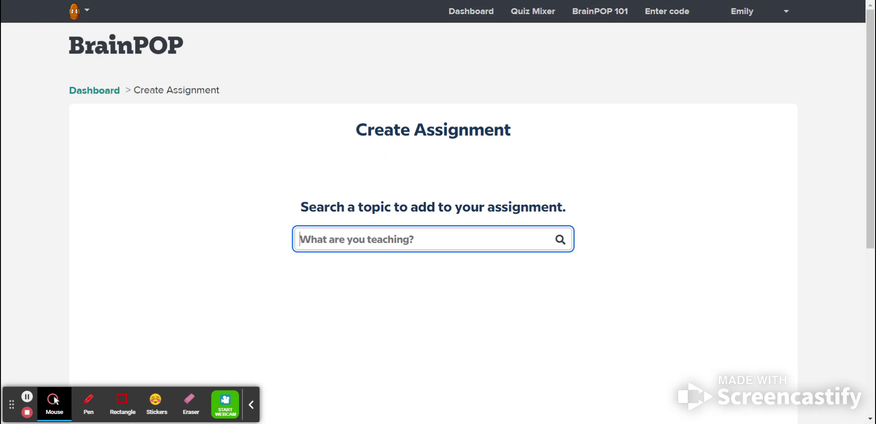
{"action": "type", "text": "multipl"}
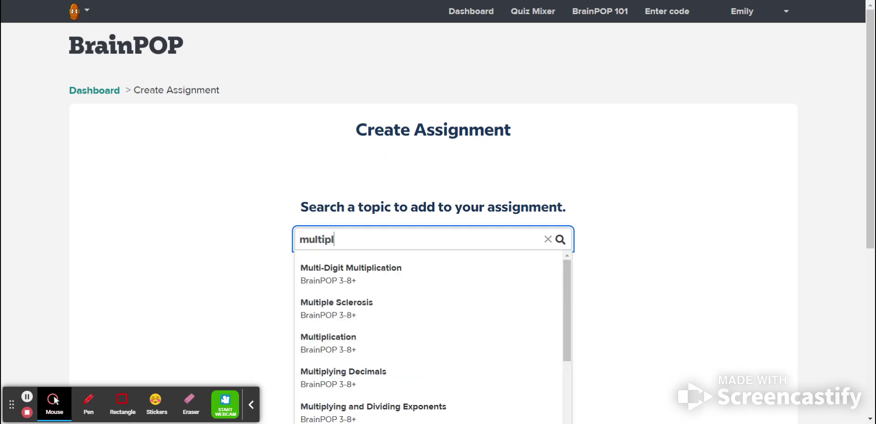
{"action": "left_click", "coordinate": [370, 276]}
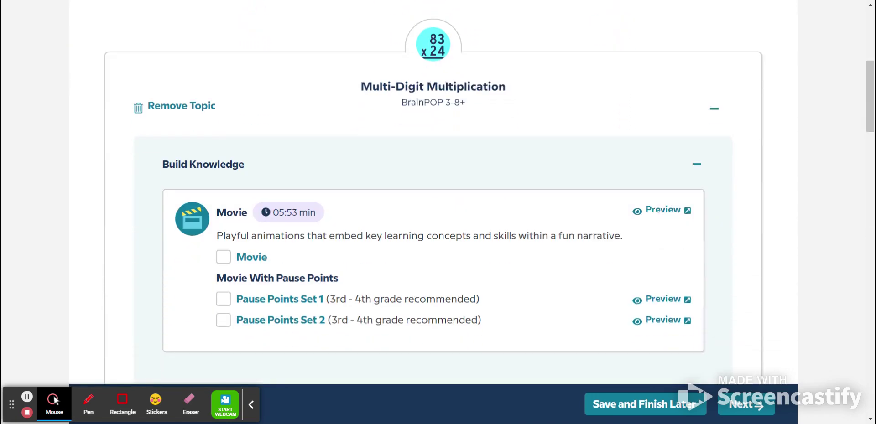
Step: Include the Movie, Pause Points Set 1 and Pause Points Set 2 from the Build Knowledge activities
{"action": "scroll", "coordinate": [240, 258], "scroll_direction": "down", "scroll_amount": 2}
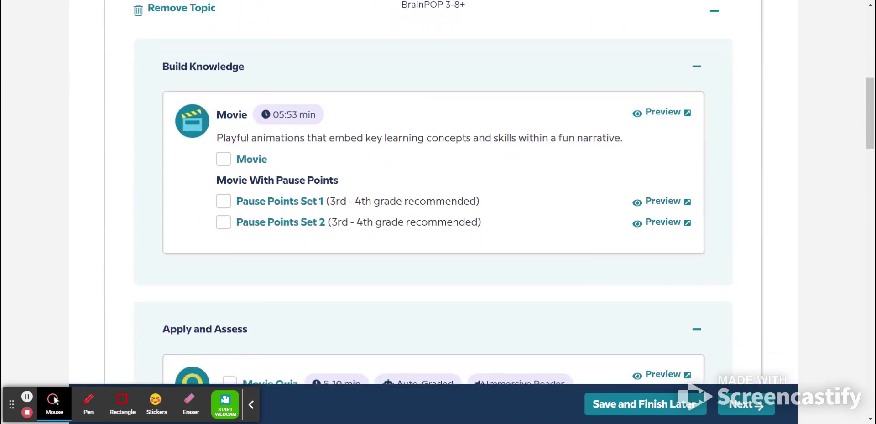
{"action": "left_click", "coordinate": [224, 158]}
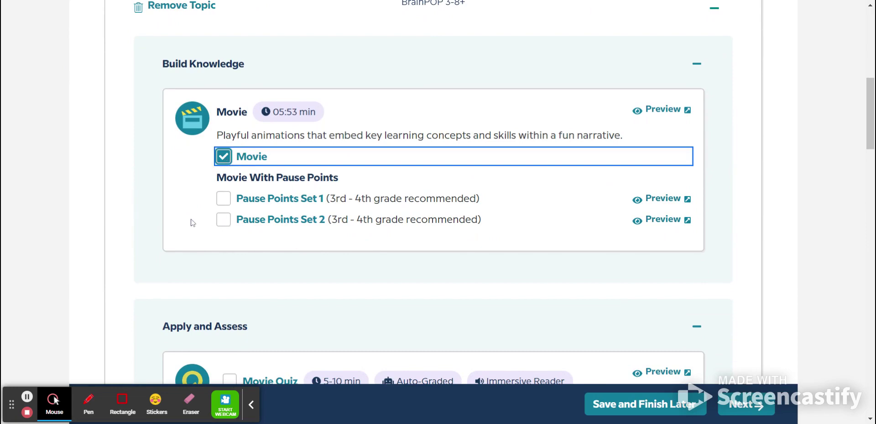
{"action": "scroll", "coordinate": [189, 221], "scroll_direction": "down", "scroll_amount": 2}
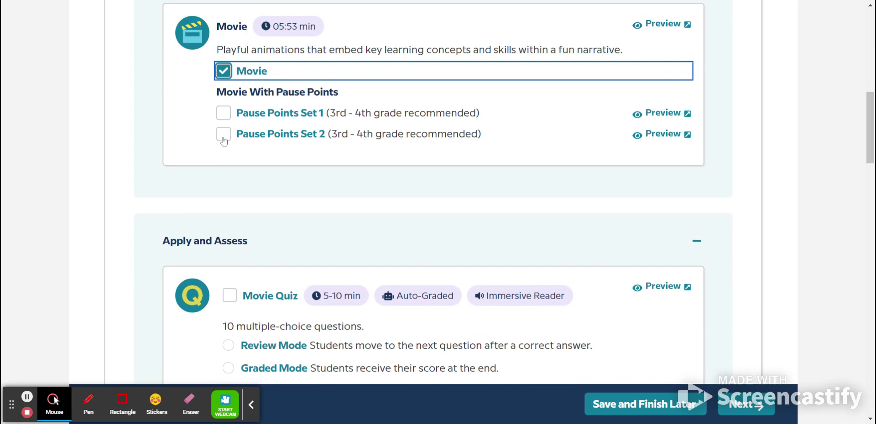
{"action": "left_click", "coordinate": [225, 115]}
{"action": "left_click", "coordinate": [224, 136]}
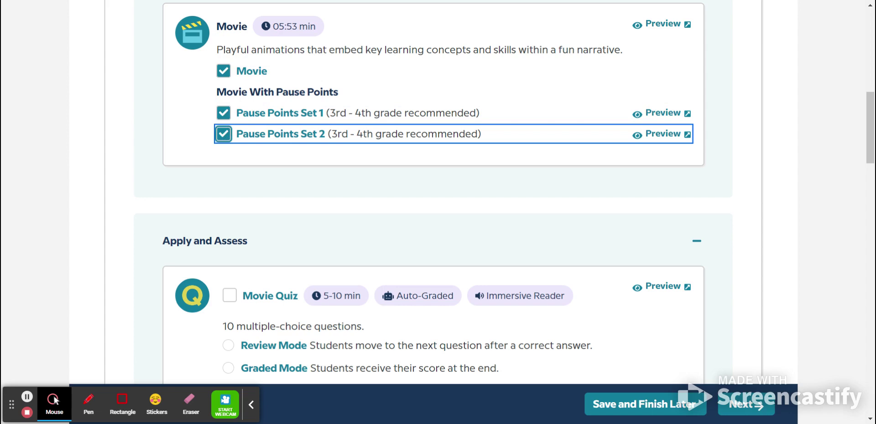
Step: Include the Movie Quiz and the Challenge from the Apply and Assess activities
{"action": "scroll", "coordinate": [248, 96], "scroll_direction": "down", "scroll_amount": 5}
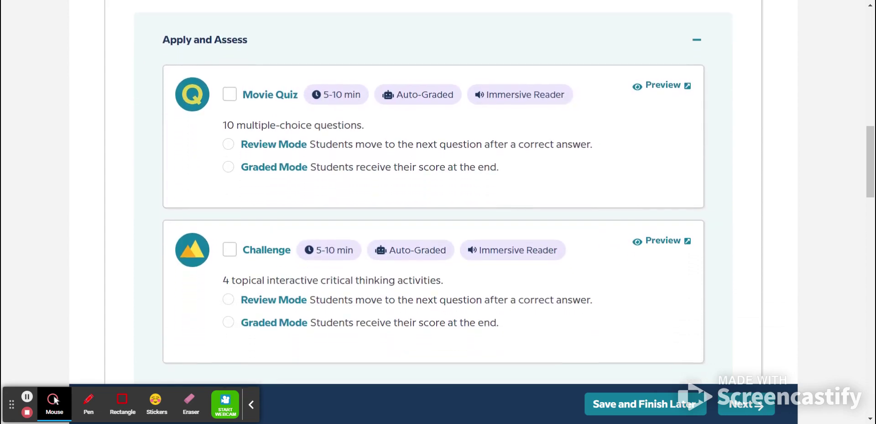
{"action": "left_click", "coordinate": [230, 95]}
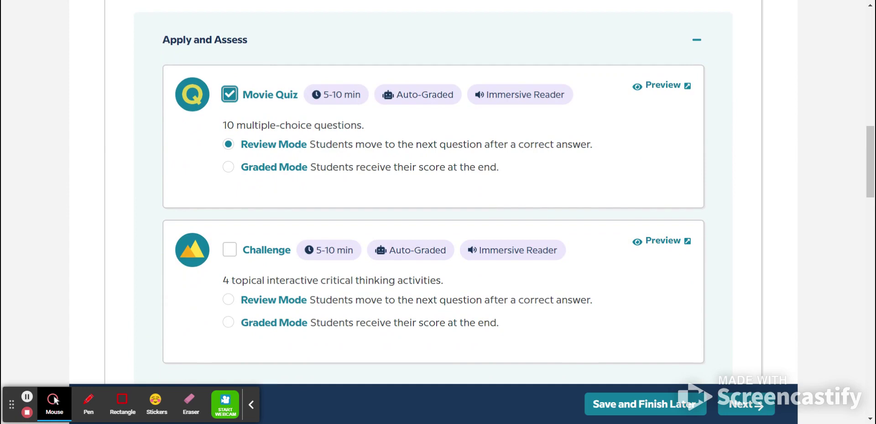
{"action": "left_click", "coordinate": [235, 176]}
{"action": "scroll", "coordinate": [434, 192], "scroll_direction": "down", "scroll_amount": 5}
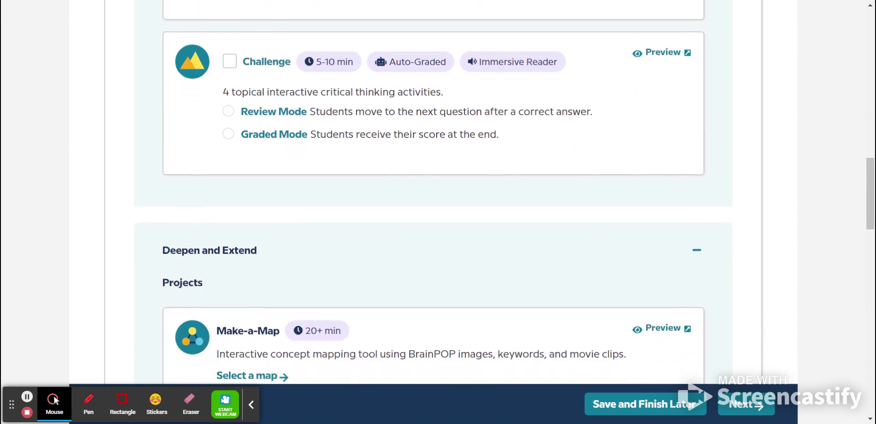
{"action": "left_click", "coordinate": [230, 60]}
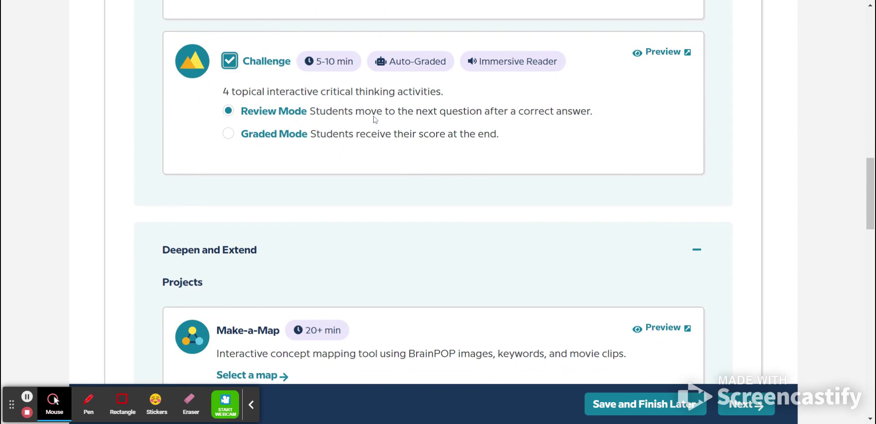
Step: Search the learning games for "multiplication" and add Multiplication Blocks to the assignment
{"action": "scroll", "coordinate": [249, 164], "scroll_direction": "down", "scroll_amount": 5}
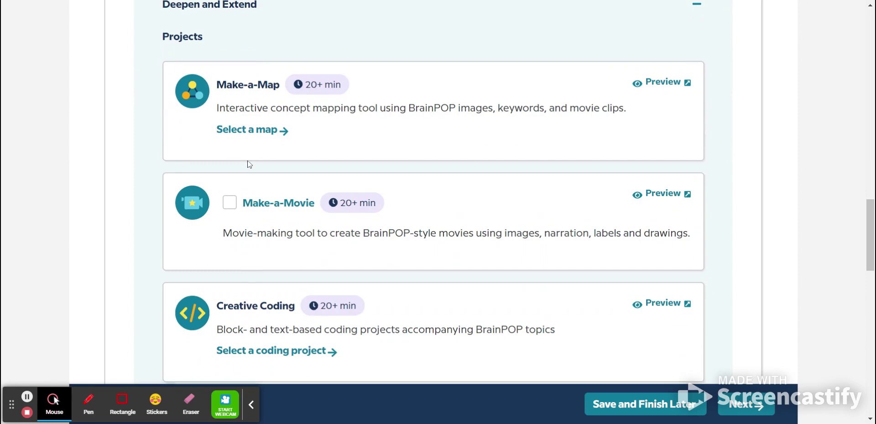
{"action": "scroll", "coordinate": [433, 192], "scroll_direction": "down", "scroll_amount": 2}
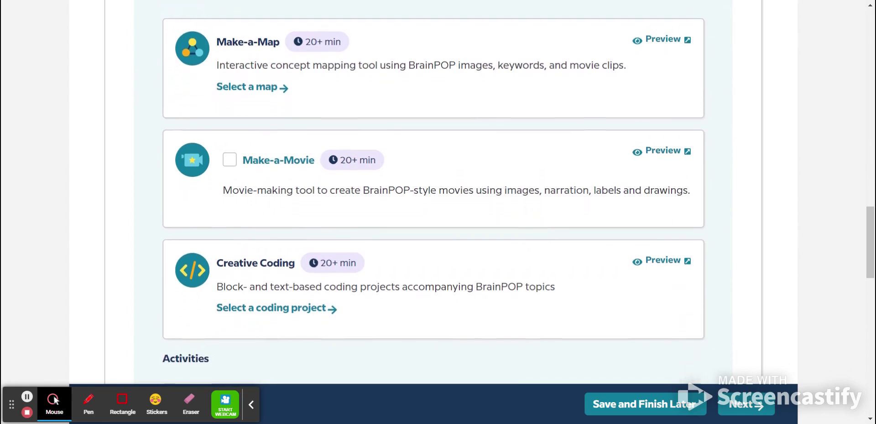
{"action": "scroll", "coordinate": [434, 191], "scroll_direction": "down", "scroll_amount": 3}
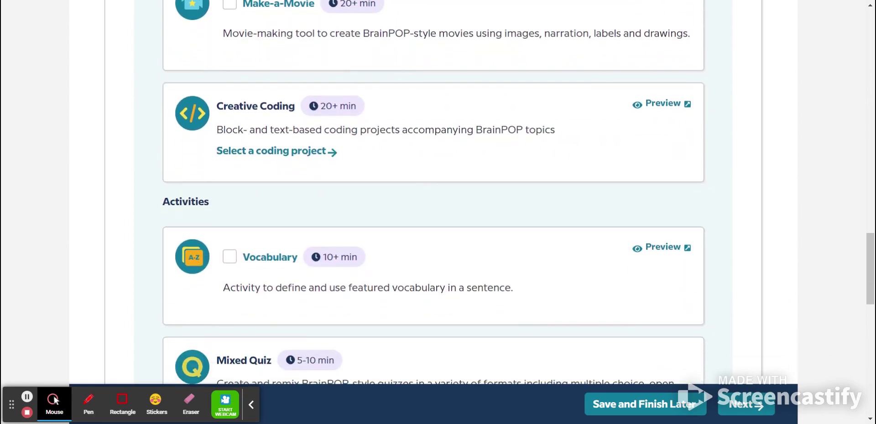
{"action": "scroll", "coordinate": [433, 192], "scroll_direction": "down", "scroll_amount": 4}
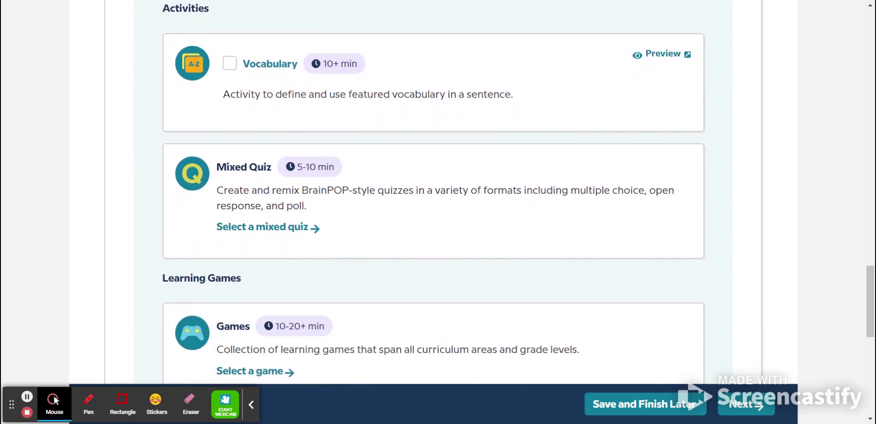
{"action": "scroll", "coordinate": [249, 13], "scroll_direction": "down", "scroll_amount": 3}
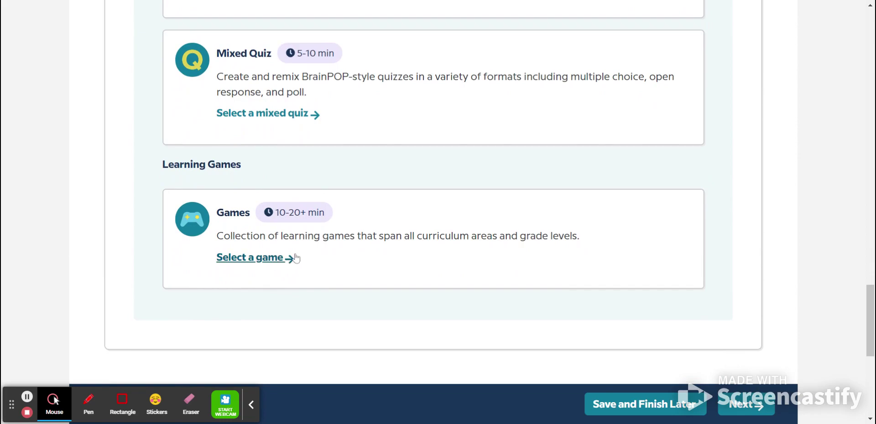
{"action": "left_click", "coordinate": [278, 258]}
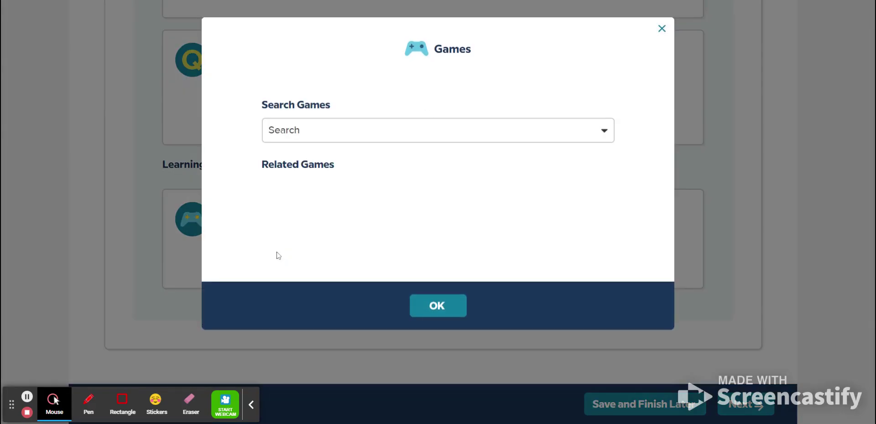
{"action": "left_click", "coordinate": [307, 131]}
{"action": "type", "text": "m"}
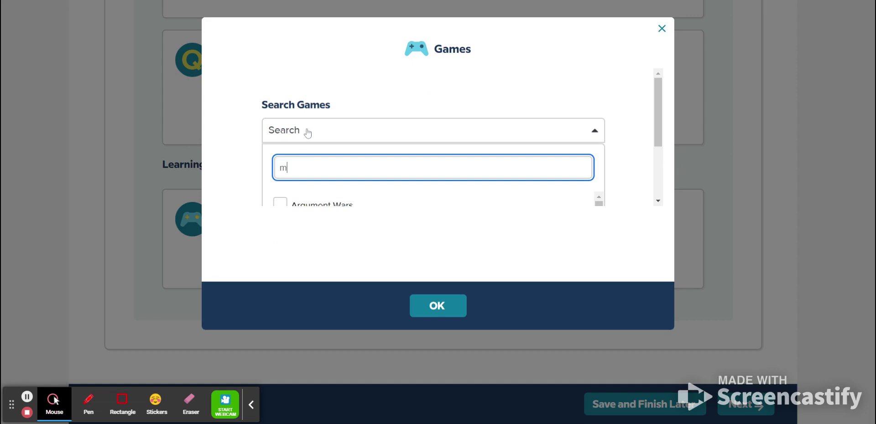
{"action": "type", "text": "ultiplicatin"}
{"action": "key", "text": "BackSpace"}
{"action": "key", "text": "BackSpace"}
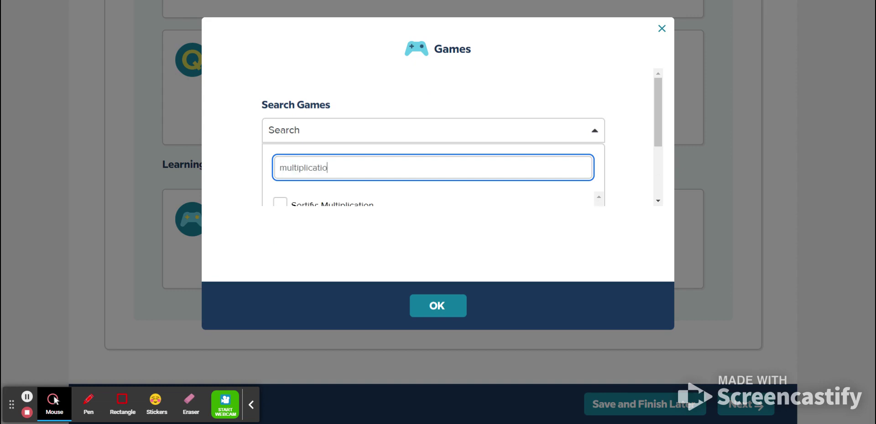
{"action": "type", "text": "on"}
{"action": "scroll", "coordinate": [434, 137], "scroll_direction": "down", "scroll_amount": 2}
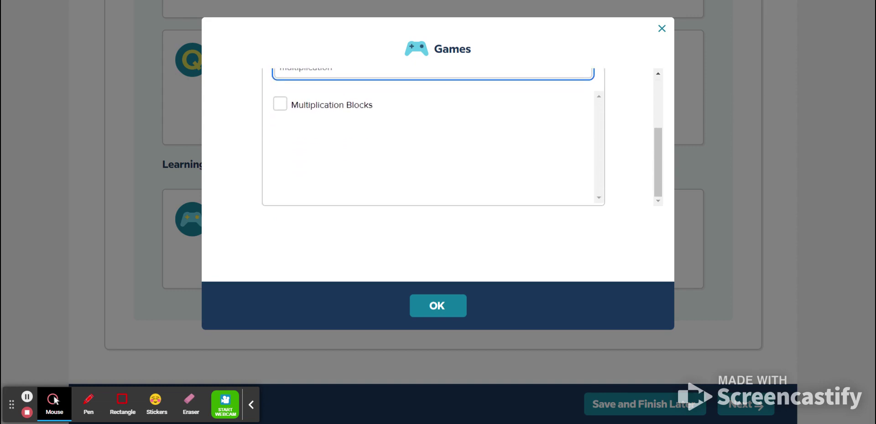
{"action": "left_click", "coordinate": [287, 104]}
{"action": "left_click", "coordinate": [431, 314]}
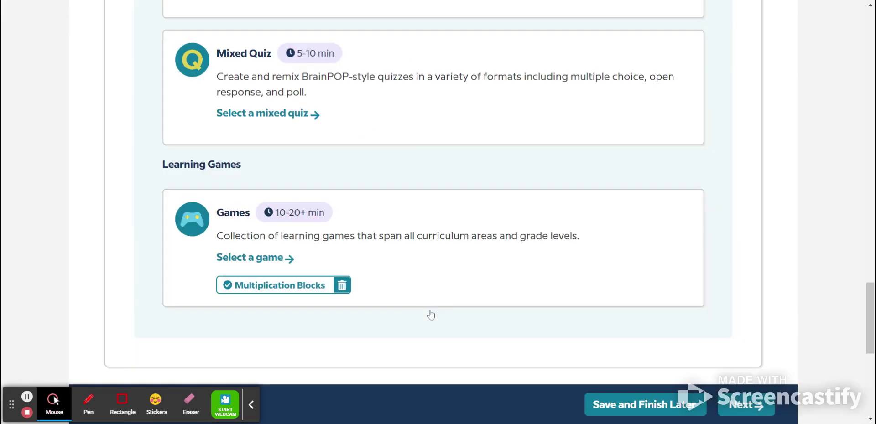
Step: Proceed to student selection, include the Math 4 HW class and review its student list with all students kept
{"action": "left_click", "coordinate": [746, 405]}
{"action": "scroll", "coordinate": [397, 268], "scroll_direction": "down", "scroll_amount": 6}
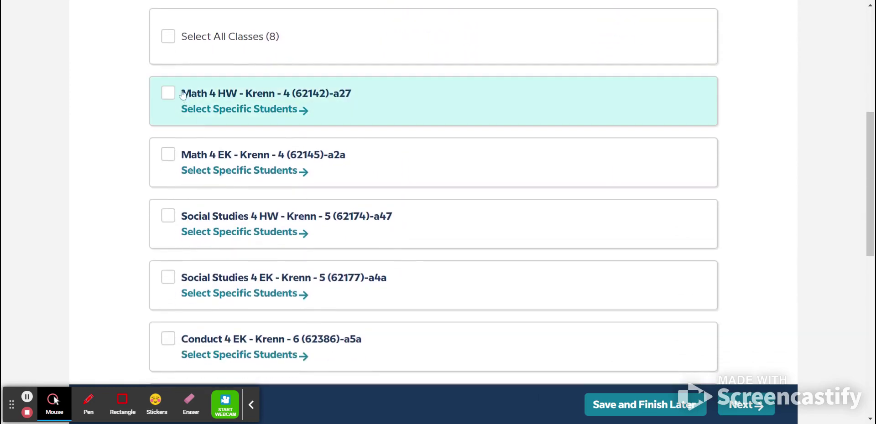
{"action": "left_click", "coordinate": [169, 93]}
{"action": "left_click", "coordinate": [260, 115]}
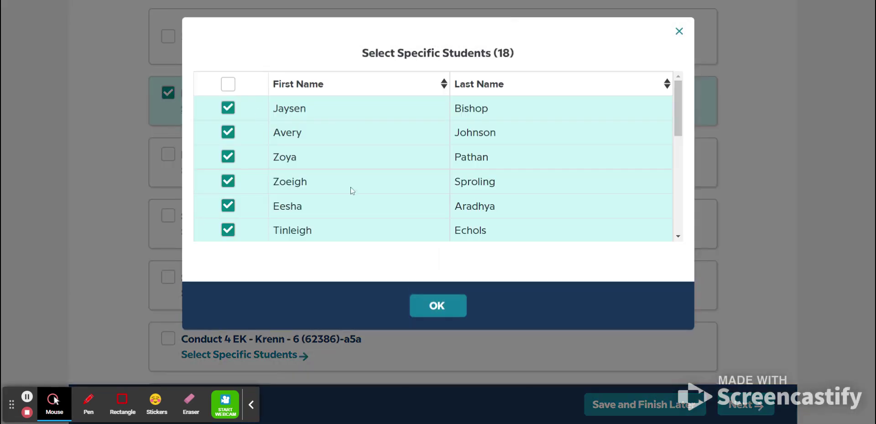
{"action": "scroll", "coordinate": [350, 190], "scroll_direction": "down", "scroll_amount": 5}
{"action": "scroll", "coordinate": [352, 191], "scroll_direction": "up", "scroll_amount": 5}
{"action": "left_click", "coordinate": [438, 306]}
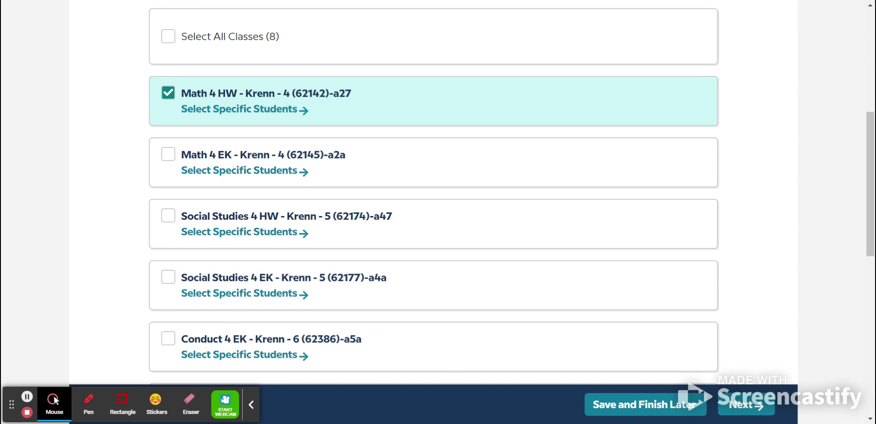
Step: Include the Math 4 EK and Math 4 DS classes in the assignment as well
{"action": "left_click", "coordinate": [168, 154]}
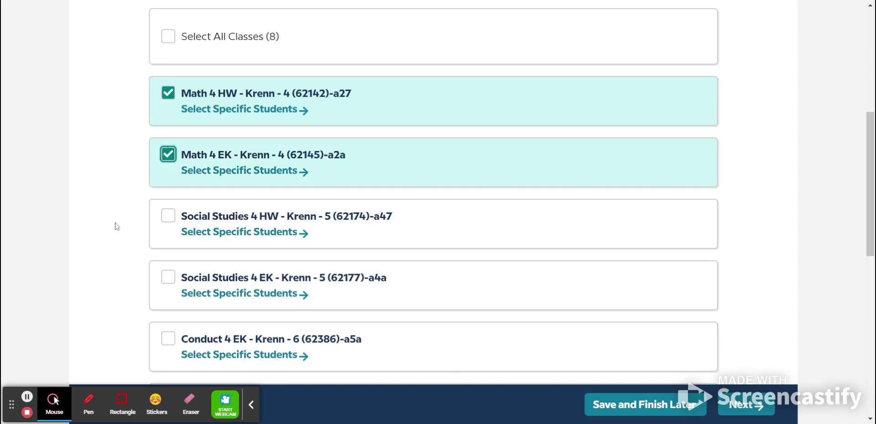
{"action": "scroll", "coordinate": [127, 282], "scroll_direction": "down", "scroll_amount": 1}
{"action": "scroll", "coordinate": [128, 282], "scroll_direction": "down", "scroll_amount": 3}
{"action": "left_click", "coordinate": [168, 227]}
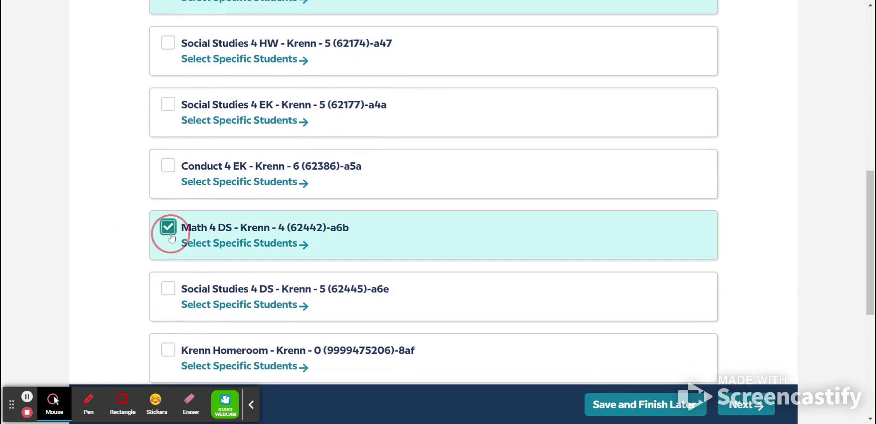
{"action": "scroll", "coordinate": [446, 336], "scroll_direction": "down", "scroll_amount": 4}
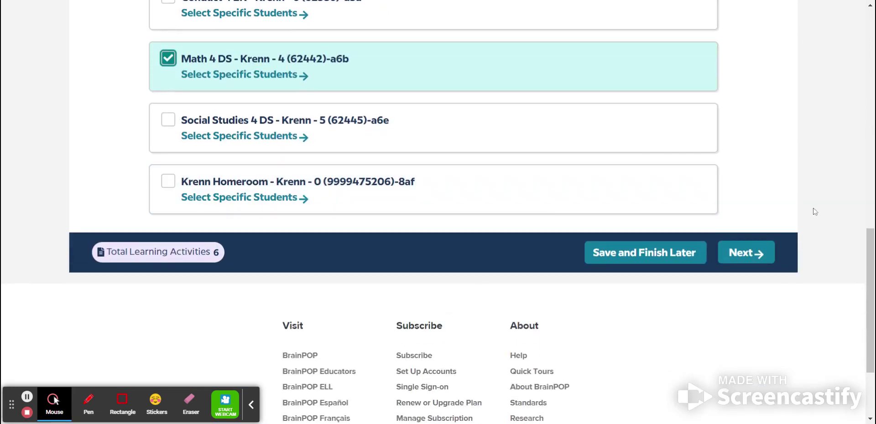
Step: Continue to the Assign stage and title the assignment "Multidigit Multiplication"
{"action": "left_click", "coordinate": [774, 258]}
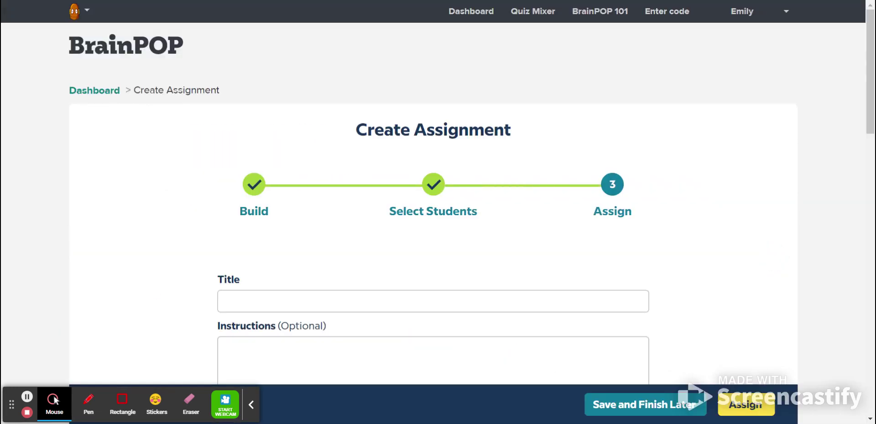
{"action": "left_click", "coordinate": [276, 301]}
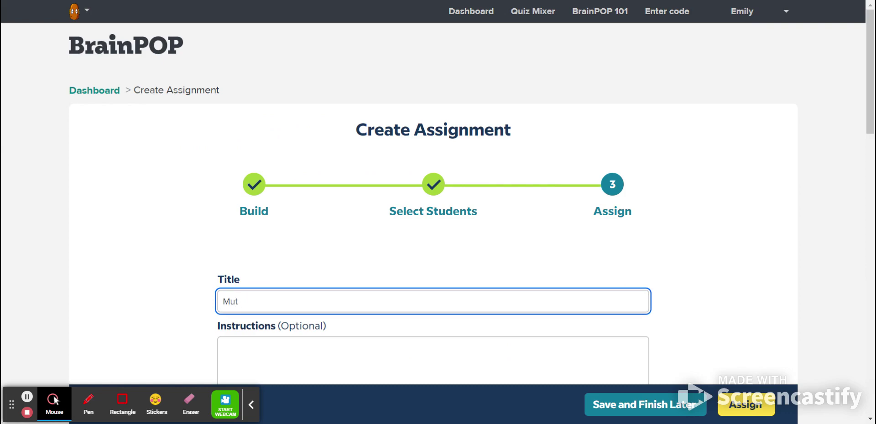
{"action": "type", "text": "Multidigit Multiplication"}
Step: Set the assignment's due date to Dec 23, 2022 and schedule it for Dec 7, 2022
{"action": "scroll", "coordinate": [325, 105], "scroll_direction": "down", "scroll_amount": 8}
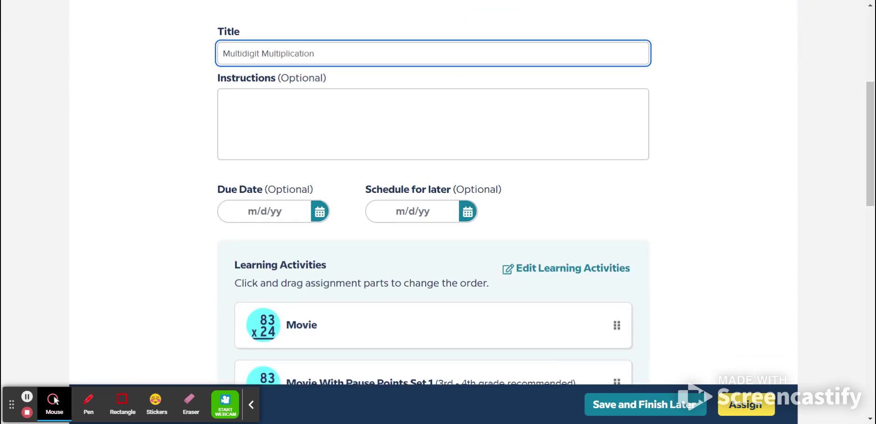
{"action": "left_click", "coordinate": [324, 104]}
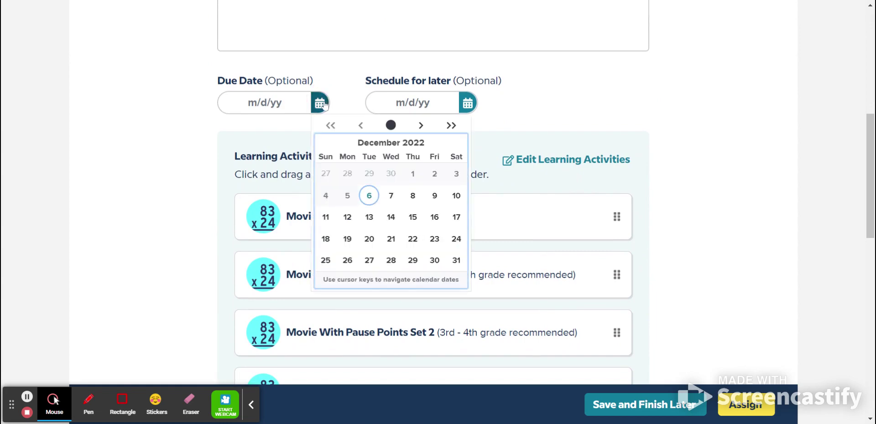
{"action": "left_click", "coordinate": [435, 239]}
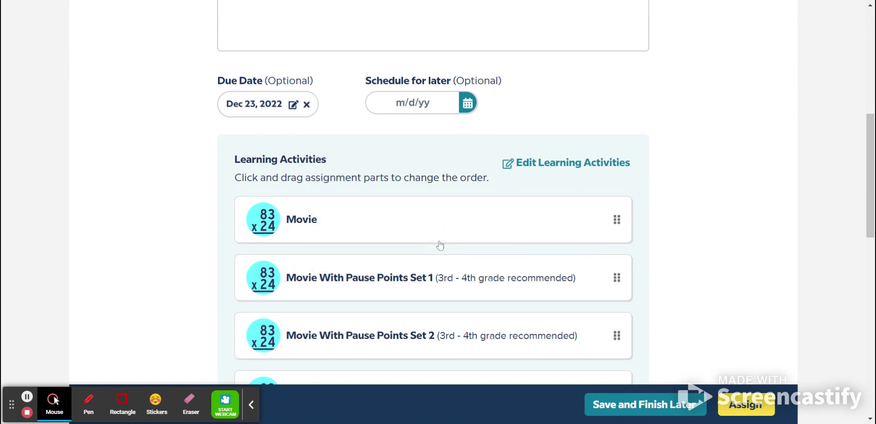
{"action": "left_click", "coordinate": [467, 103]}
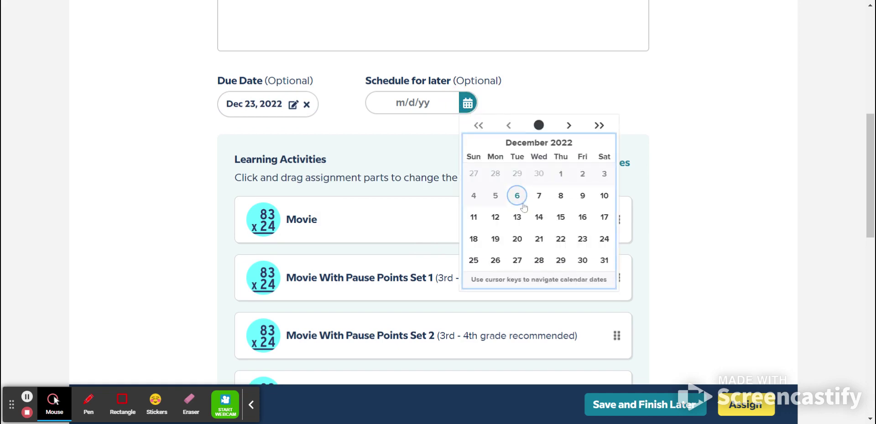
{"action": "left_click", "coordinate": [539, 196]}
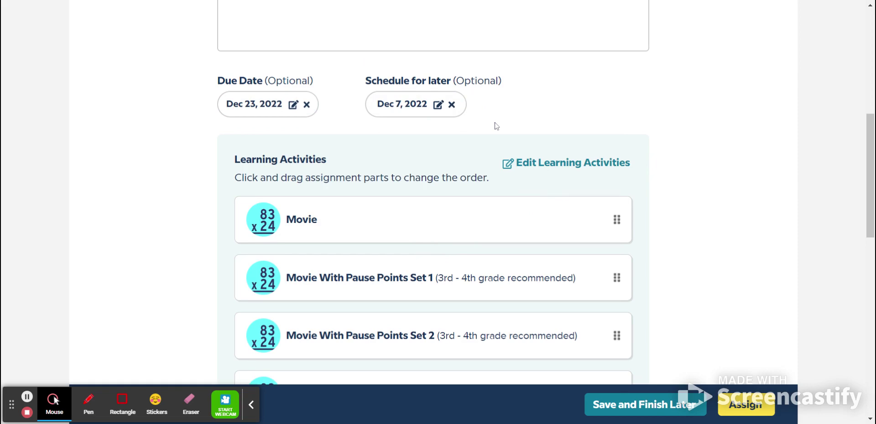
Step: Reorder the learning activities so the Multiplication Blocks Game sits between the Movie Quiz and the Challenge
{"action": "scroll", "coordinate": [433, 192], "scroll_direction": "down", "scroll_amount": 4}
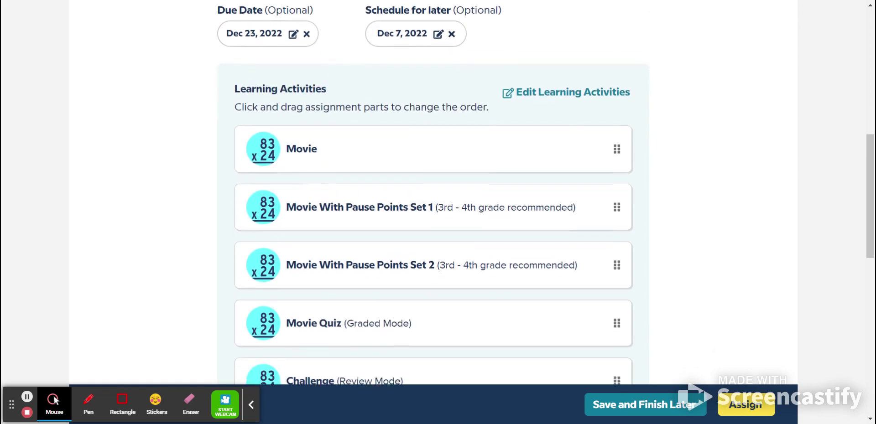
{"action": "scroll", "coordinate": [432, 191], "scroll_direction": "up", "scroll_amount": 1}
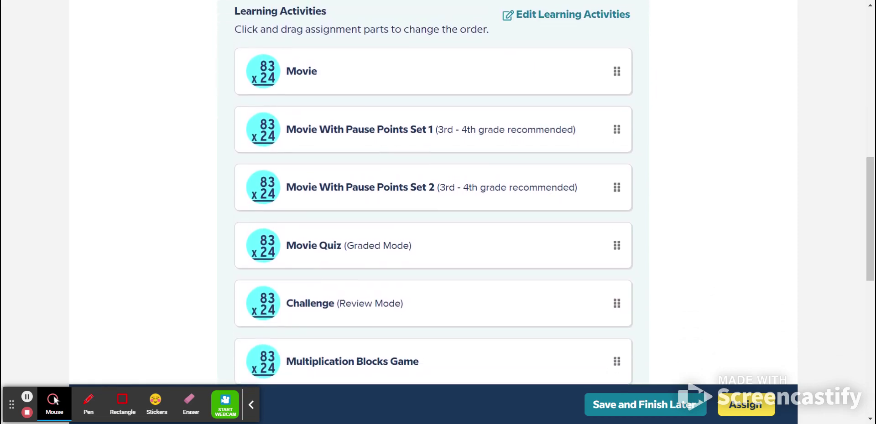
{"action": "scroll", "coordinate": [433, 191], "scroll_direction": "down", "scroll_amount": 1}
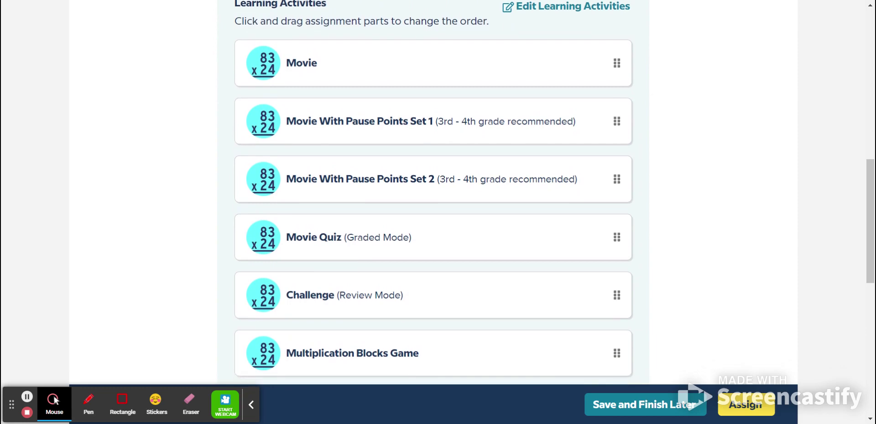
{"action": "scroll", "coordinate": [433, 192], "scroll_direction": "down", "scroll_amount": 3}
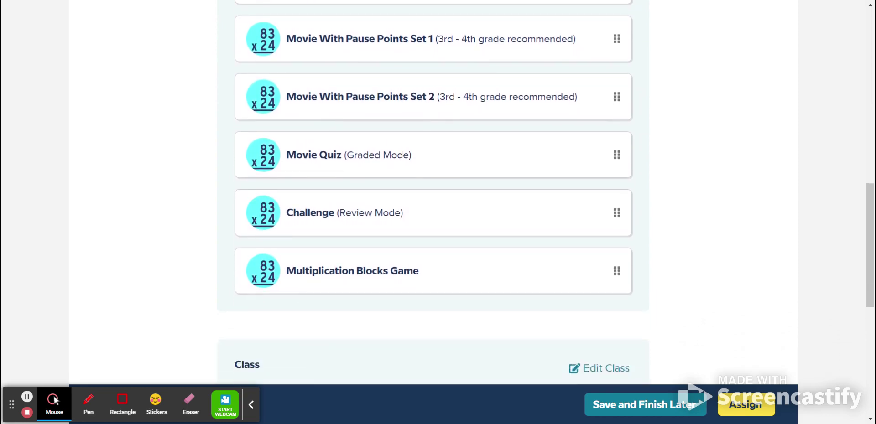
{"action": "scroll", "coordinate": [433, 191], "scroll_direction": "down", "scroll_amount": 2}
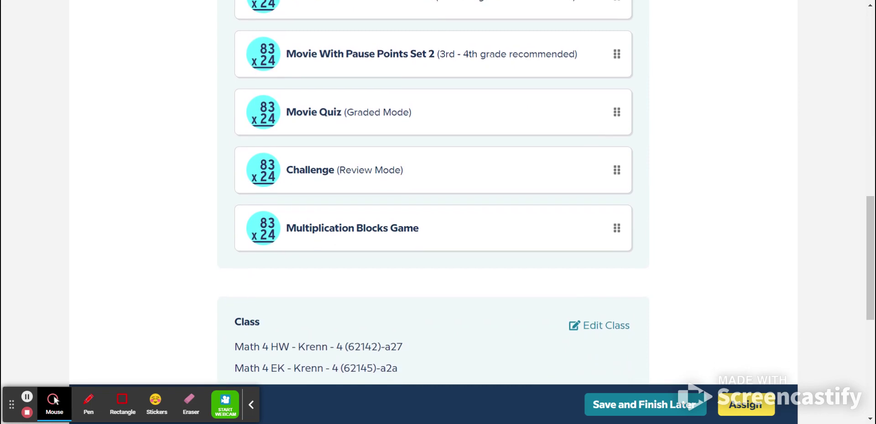
{"action": "left_click_drag", "start_coordinate": [378, 229], "coordinate": [354, 228]}
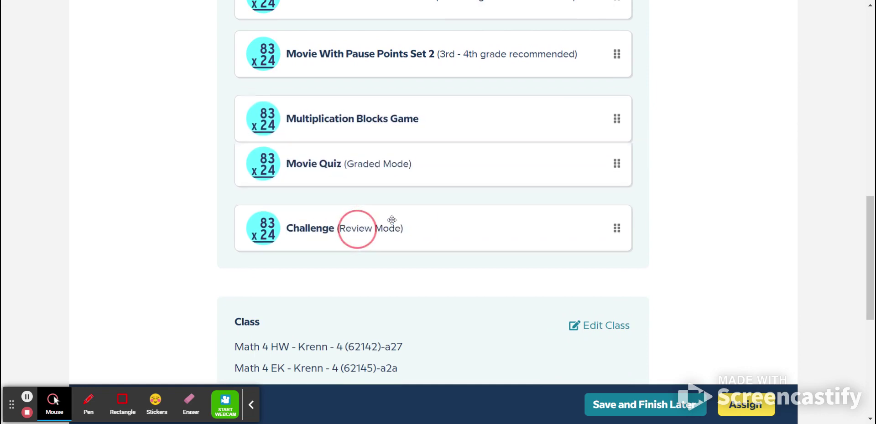
{"action": "left_click", "coordinate": [421, 161]}
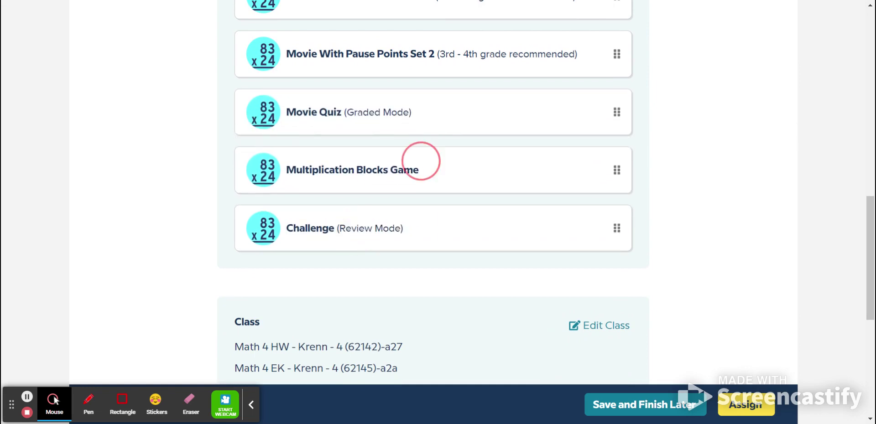
Step: Review the activity order and the chosen classes, and assign the Multidigit Multiplication assignment
{"action": "scroll", "coordinate": [421, 161], "scroll_direction": "up", "scroll_amount": 4}
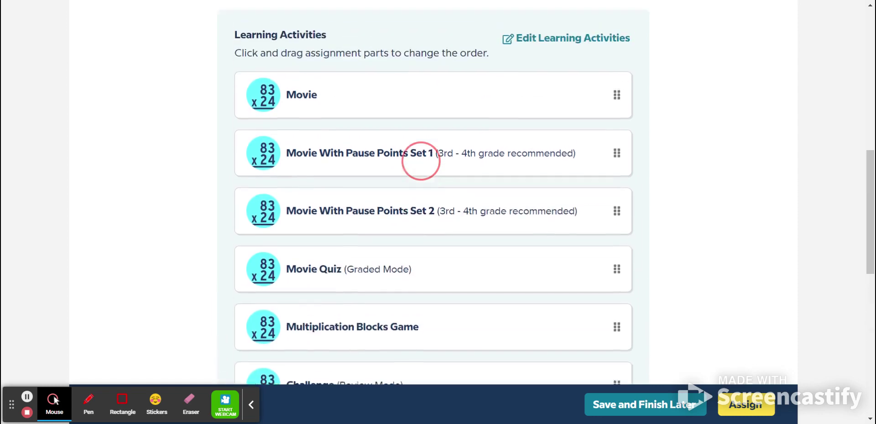
{"action": "scroll", "coordinate": [421, 161], "scroll_direction": "down", "scroll_amount": 8}
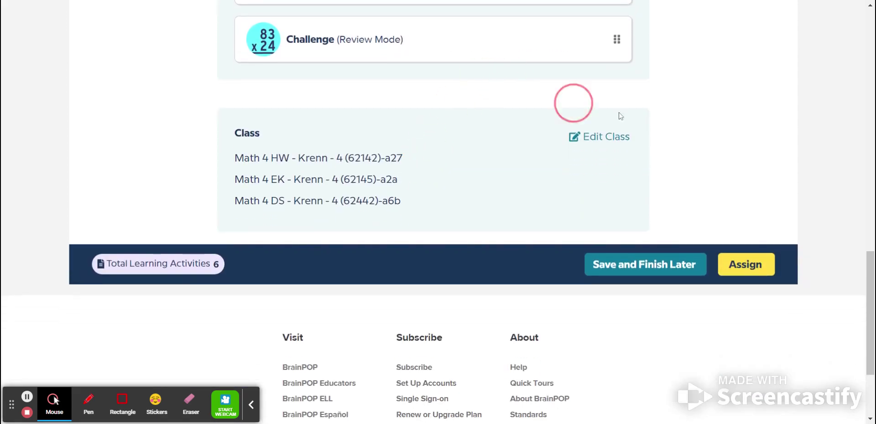
{"action": "left_click", "coordinate": [750, 270]}
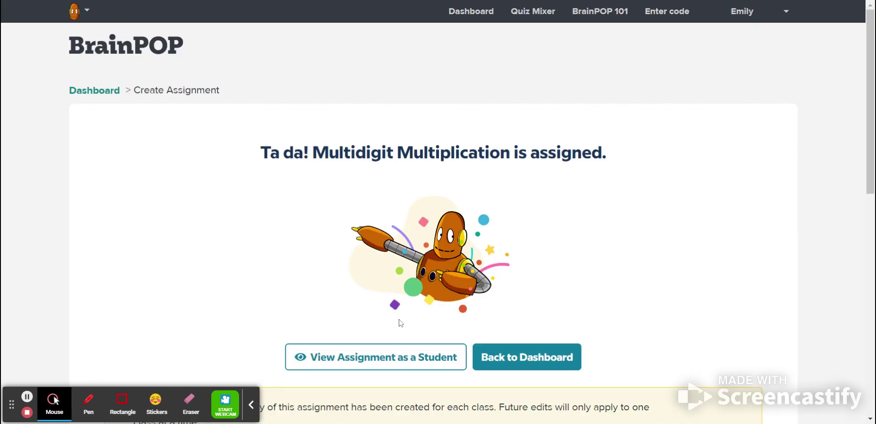
Step: View the new assignment as a student and look through its activity cards
{"action": "left_click", "coordinate": [400, 359]}
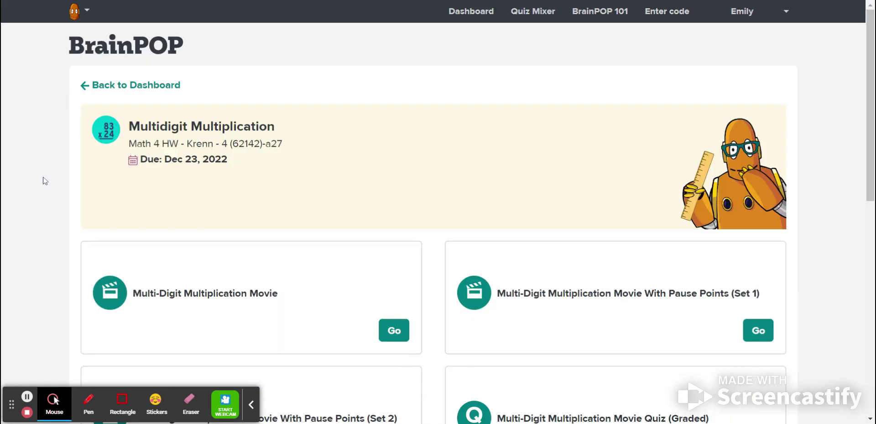
{"action": "scroll", "coordinate": [45, 181], "scroll_direction": "down", "scroll_amount": 6}
{"action": "scroll", "coordinate": [44, 181], "scroll_direction": "up", "scroll_amount": 5}
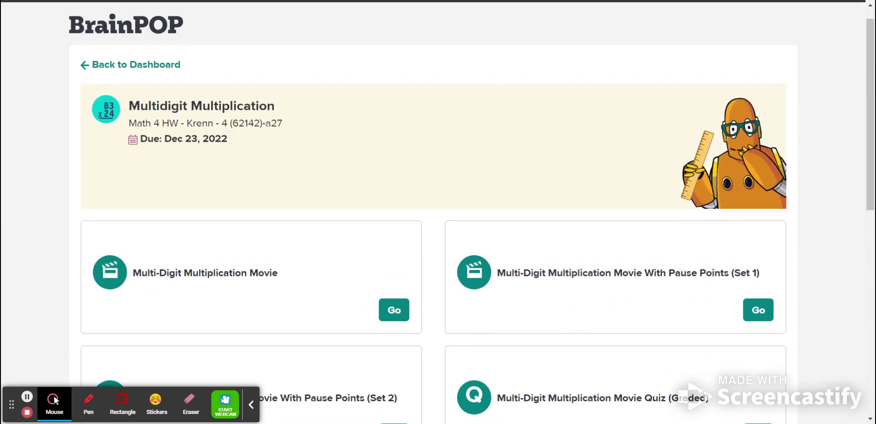
Step: Check the order of the activity cards in the student view and open the Multi-Digit Multiplication Challenge (Review)
{"action": "scroll", "coordinate": [438, 213], "scroll_direction": "down", "scroll_amount": 8}
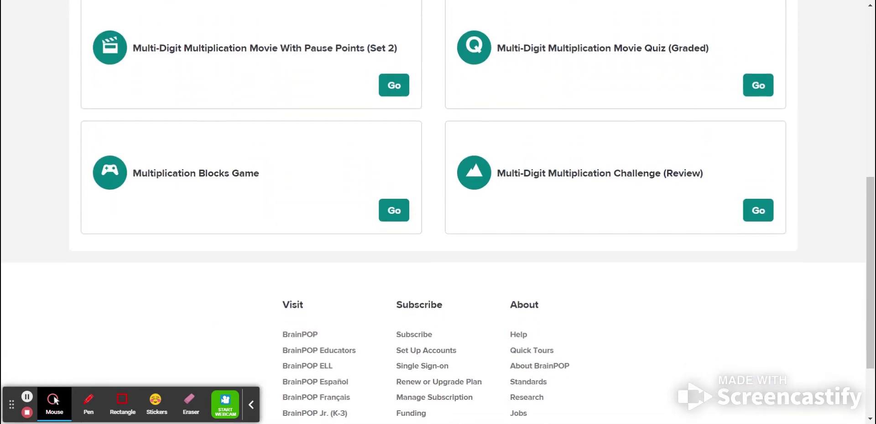
{"action": "scroll", "coordinate": [438, 212], "scroll_direction": "up", "scroll_amount": 1}
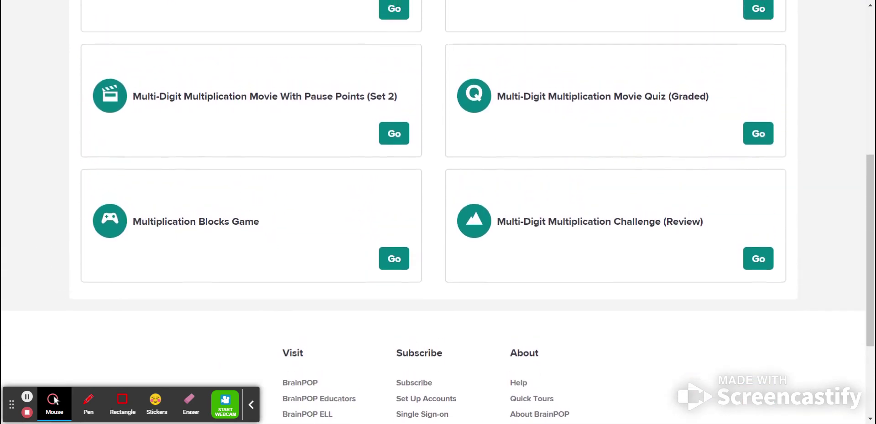
{"action": "scroll", "coordinate": [439, 212], "scroll_direction": "up", "scroll_amount": 3}
{"action": "scroll", "coordinate": [438, 212], "scroll_direction": "down", "scroll_amount": 4}
{"action": "scroll", "coordinate": [438, 212], "scroll_direction": "up", "scroll_amount": 3}
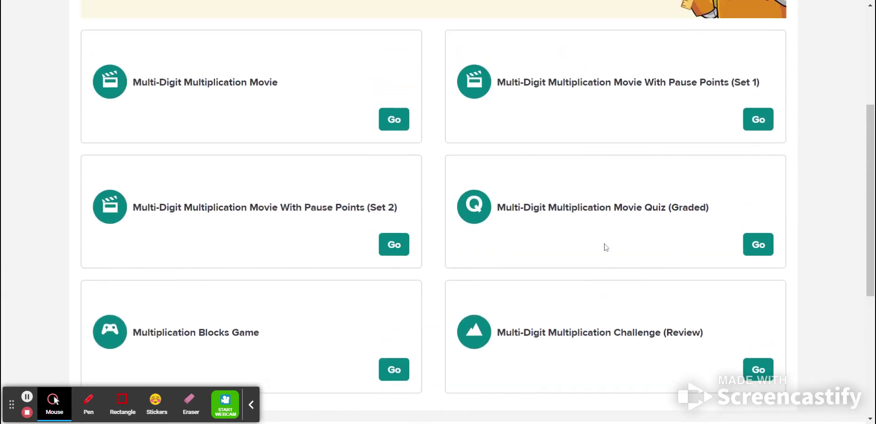
{"action": "left_click", "coordinate": [761, 374]}
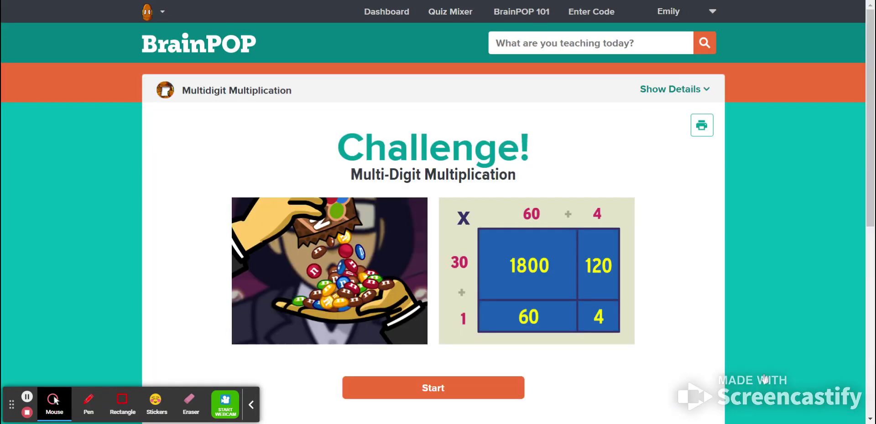
Step: Examine the Multi-Digit Multiplication Challenge page, including its start option, question types and teaching resources
{"action": "scroll", "coordinate": [764, 379], "scroll_direction": "down", "scroll_amount": 4}
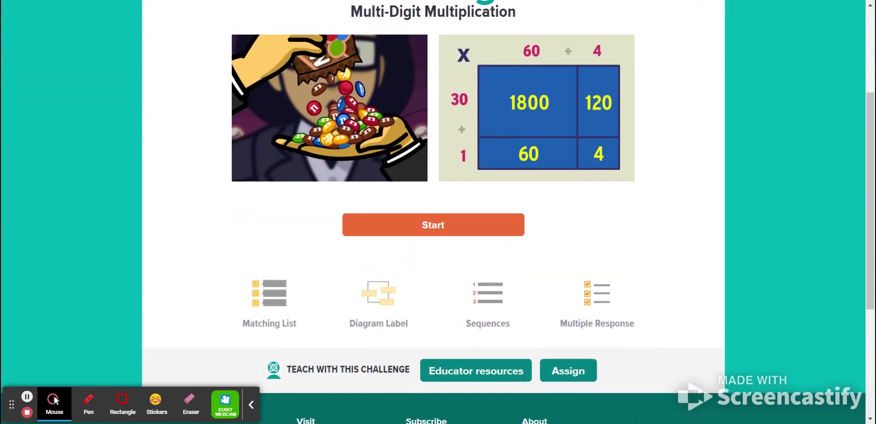
{"action": "scroll", "coordinate": [508, 212], "scroll_direction": "up", "scroll_amount": 1}
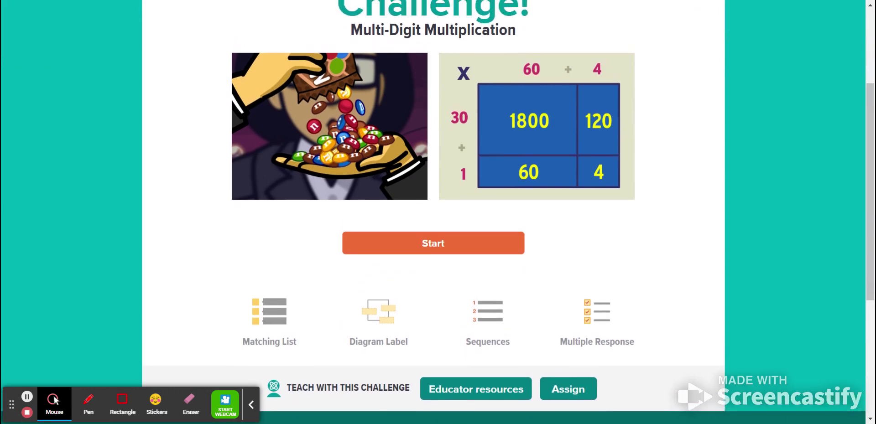
{"action": "scroll", "coordinate": [509, 212], "scroll_direction": "up", "scroll_amount": 2}
{"action": "scroll", "coordinate": [508, 212], "scroll_direction": "down", "scroll_amount": 6}
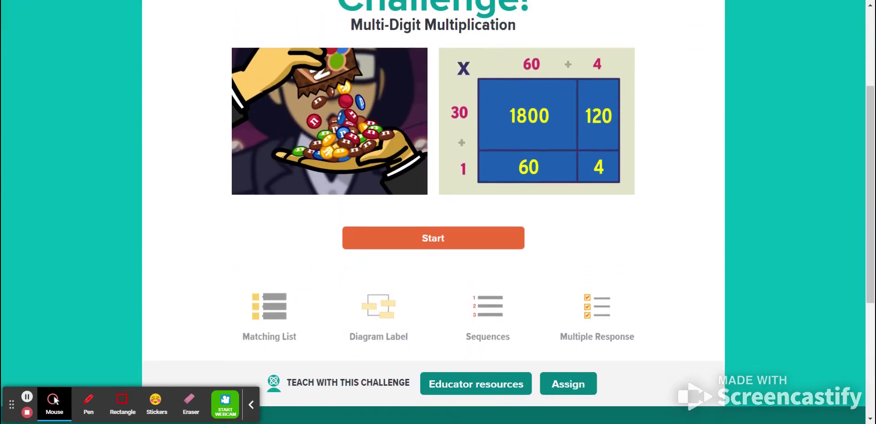
{"action": "scroll", "coordinate": [437, 208], "scroll_direction": "up", "scroll_amount": 6}
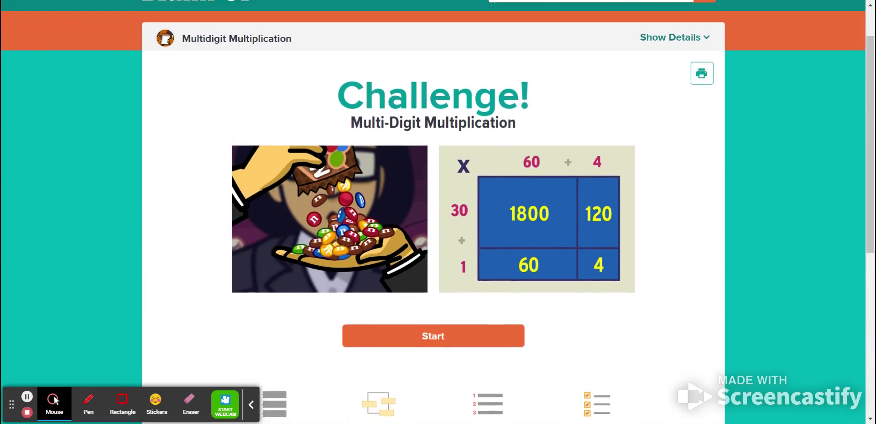
{"action": "scroll", "coordinate": [437, 208], "scroll_direction": "down", "scroll_amount": 7}
{"action": "scroll", "coordinate": [437, 208], "scroll_direction": "up", "scroll_amount": 1}
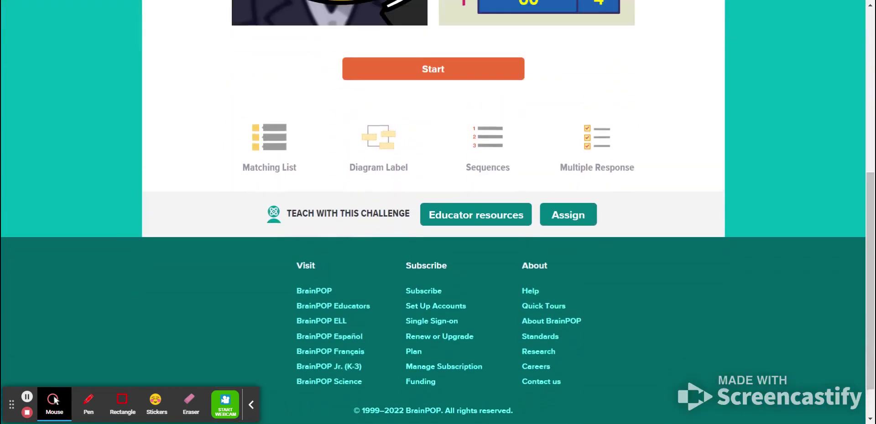
{"action": "scroll", "coordinate": [438, 208], "scroll_direction": "up", "scroll_amount": 5}
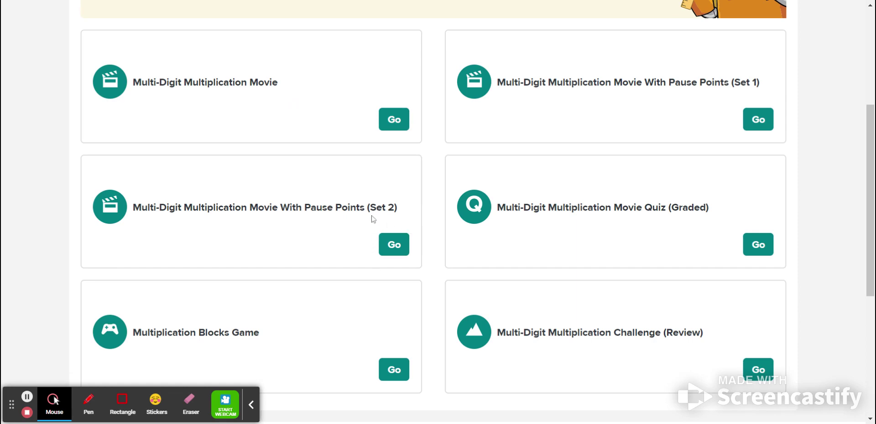
Step: Open the assignment progress report for the Math 4 DS class's Multidigit Multiplication assignment
{"action": "left_click", "coordinate": [402, 131]}
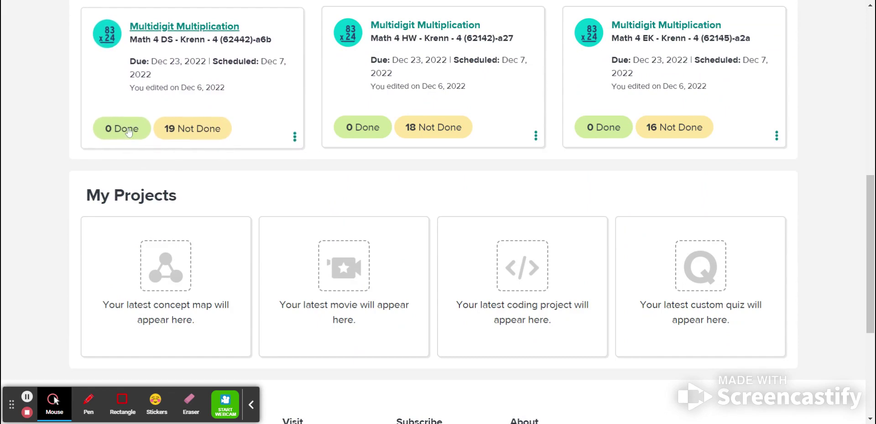
{"action": "left_click", "coordinate": [144, 132]}
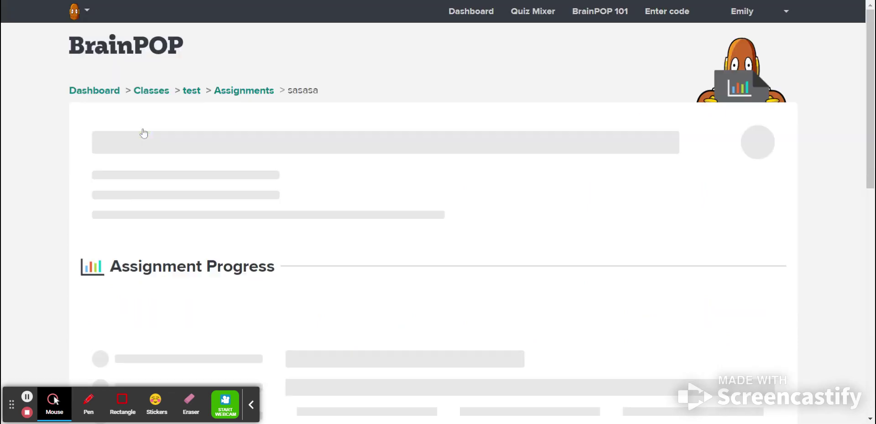
{"action": "scroll", "coordinate": [59, 212], "scroll_direction": "down", "scroll_amount": 3}
{"action": "scroll", "coordinate": [58, 211], "scroll_direction": "down", "scroll_amount": 4}
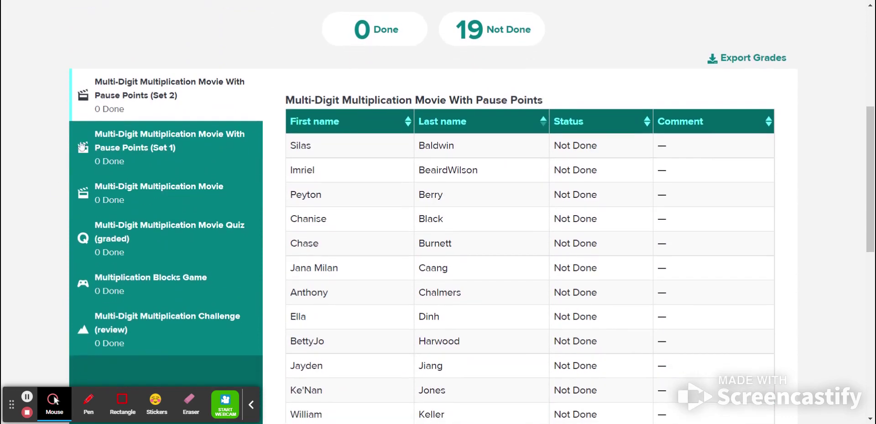
Step: View the student progress for the Pause Points (Set 1) movie, the Multi-Digit Multiplication Movie and the graded Movie Quiz
{"action": "left_click", "coordinate": [204, 140]}
{"action": "left_click", "coordinate": [191, 190]}
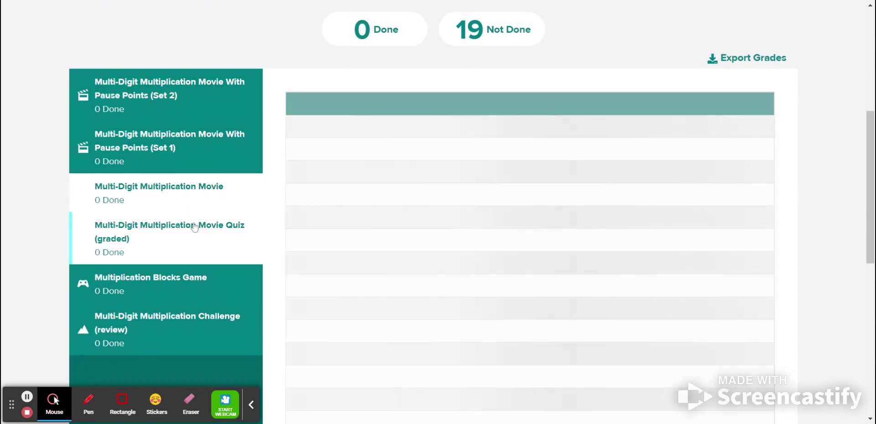
{"action": "left_click", "coordinate": [199, 232]}
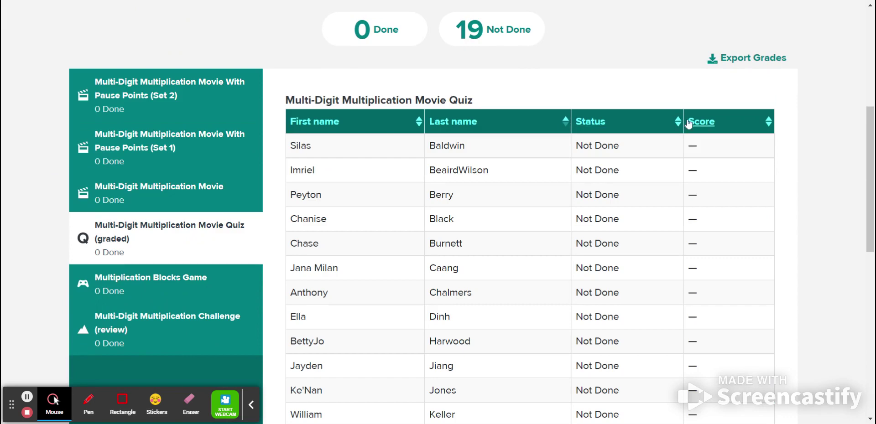
Step: Review the assignment's details and management options, and look through the class's Movie Quiz status and score table
{"action": "scroll", "coordinate": [415, 154], "scroll_direction": "up", "scroll_amount": 2}
{"action": "scroll", "coordinate": [415, 154], "scroll_direction": "up", "scroll_amount": 4}
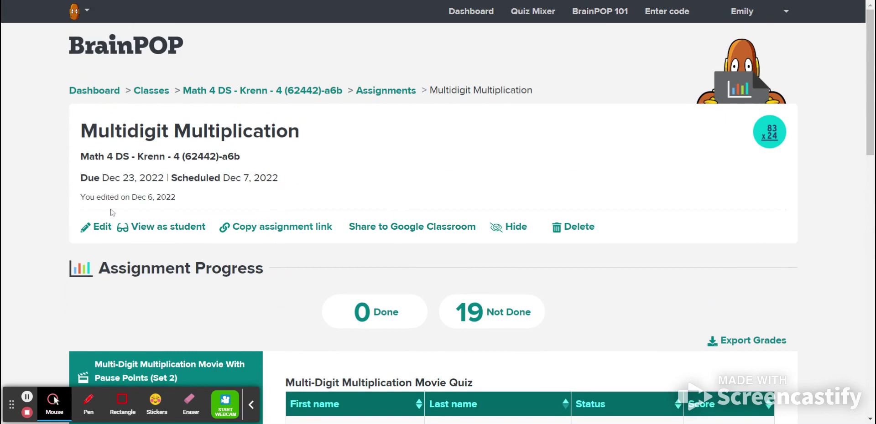
{"action": "scroll", "coordinate": [518, 244], "scroll_direction": "down", "scroll_amount": 2}
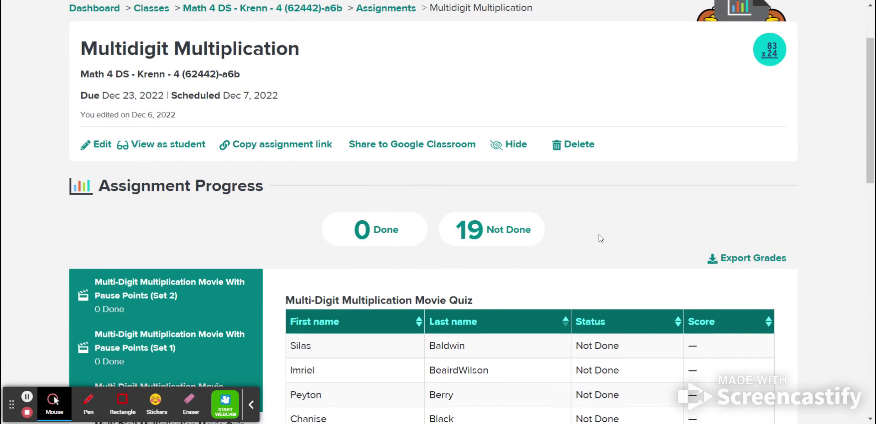
{"action": "scroll", "coordinate": [601, 238], "scroll_direction": "down", "scroll_amount": 15}
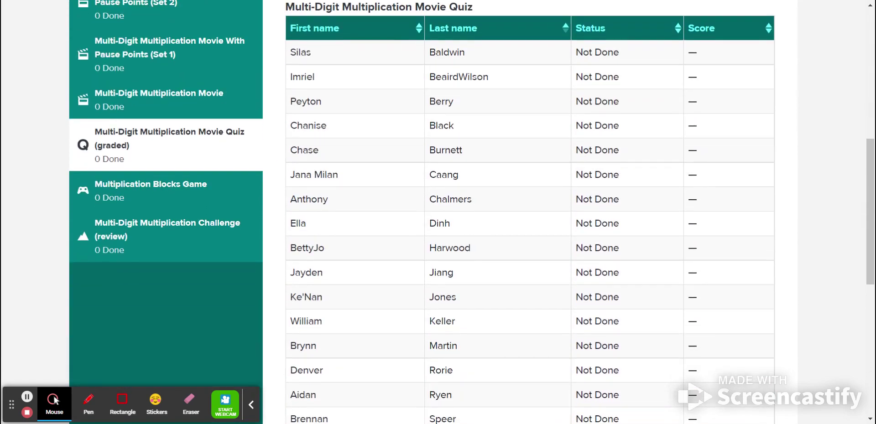